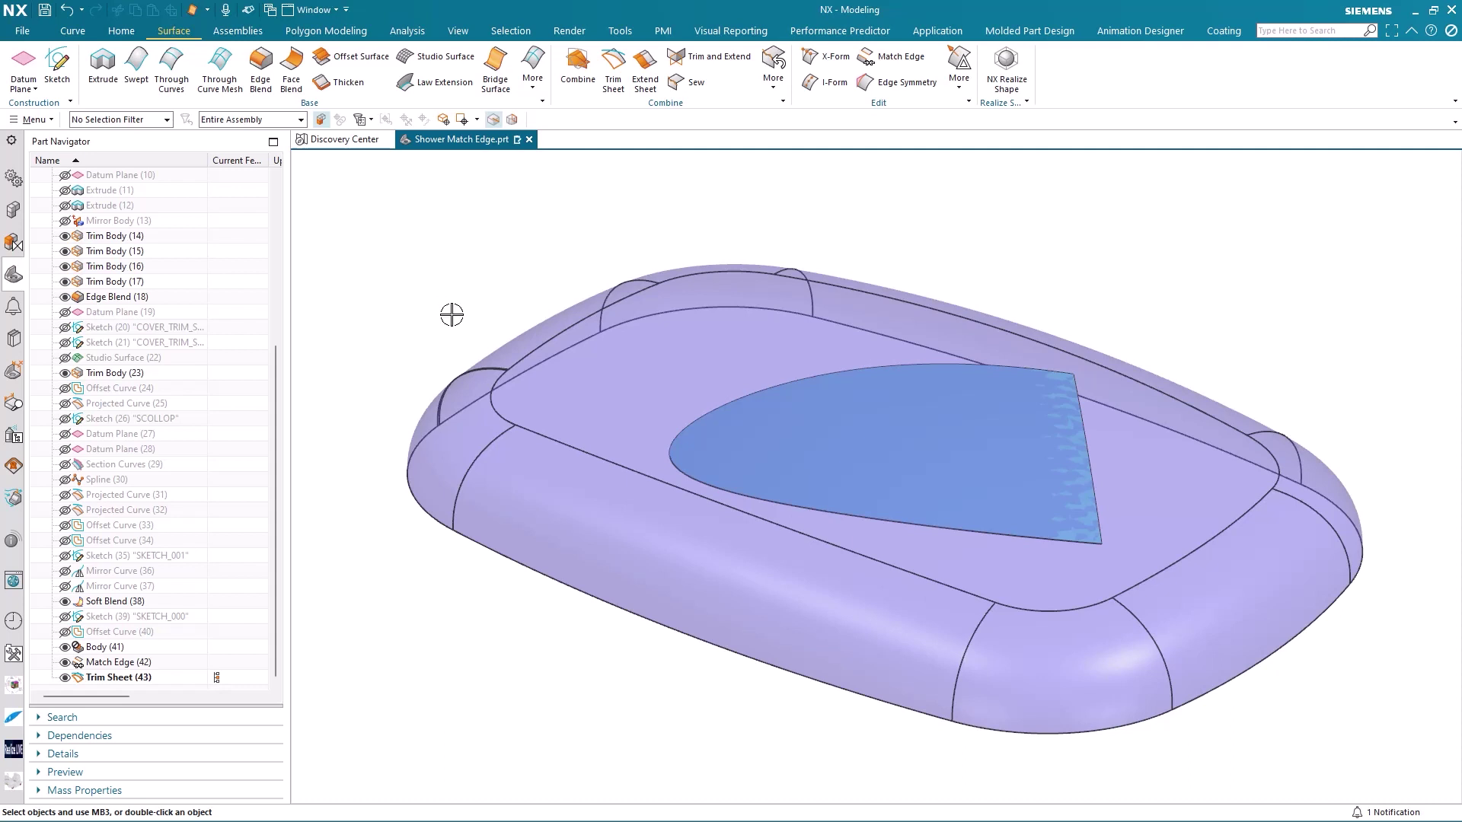
Display the model with zebra stripes and tilt it to inspect them.
{"action": "right_click", "coordinate": [451, 315]}
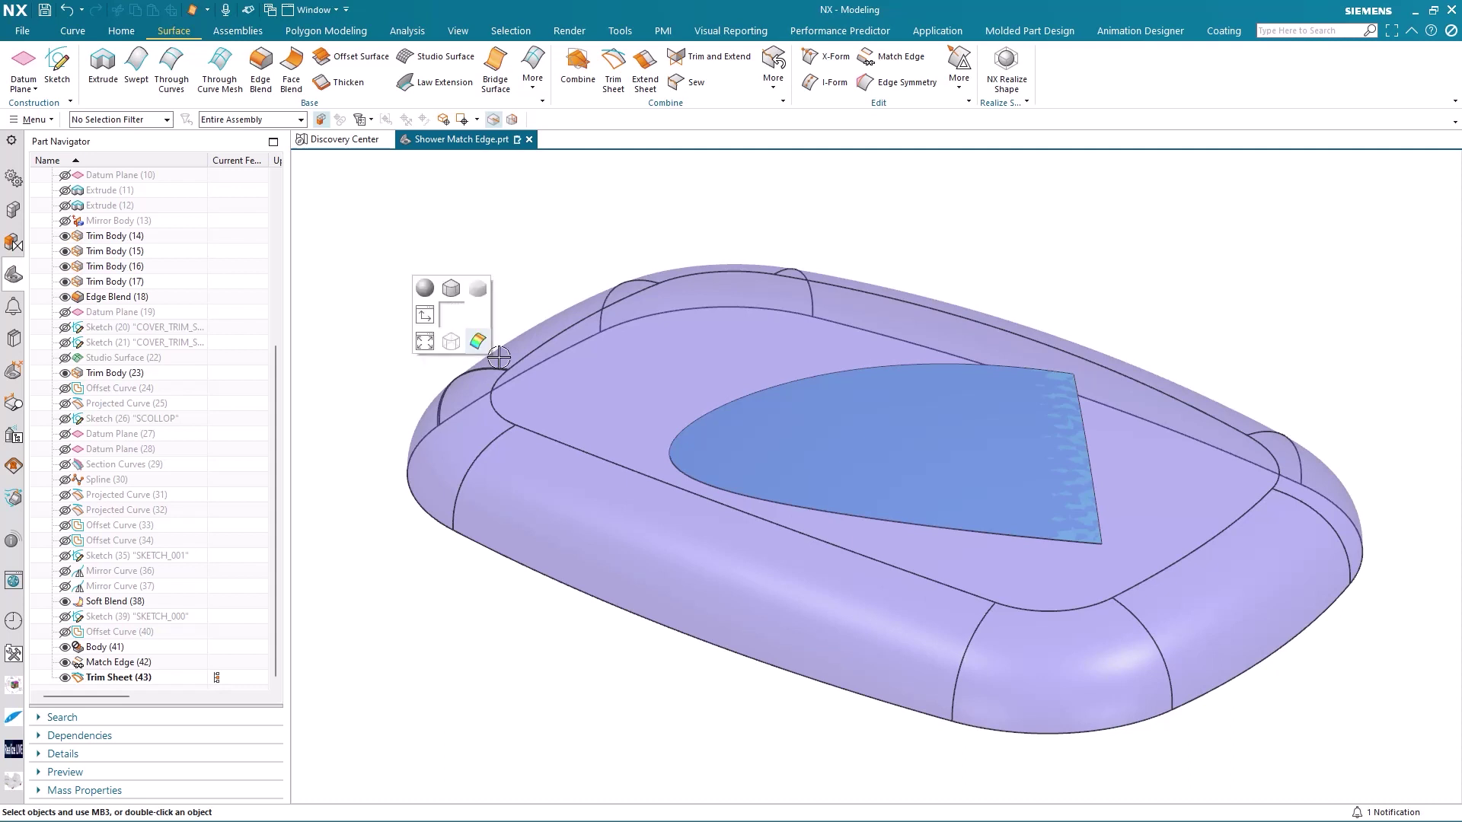
{"action": "left_click", "coordinate": [478, 341]}
{"action": "mouse_move", "coordinate": [496, 232]}
{"action": "middle_mouse_down"}
{"action": "mouse_move", "coordinate": [1086, 232]}
{"action": "mouse_move", "coordinate": [1211, 202]}
{"action": "middle_mouse_up"}
{"action": "scroll", "coordinate": [1213, 203], "scroll_direction": "up", "scroll_amount": 2}
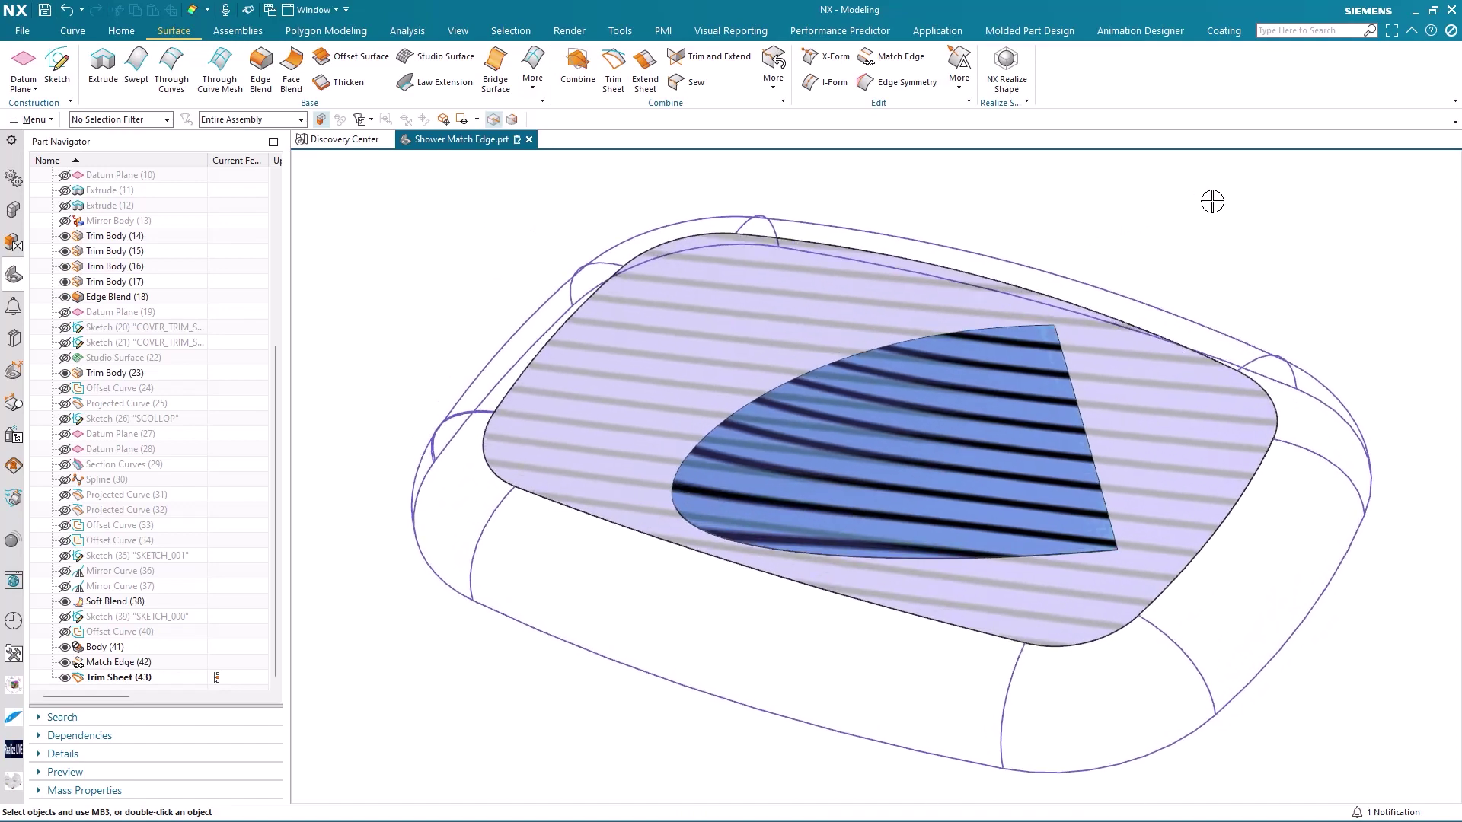
{"action": "scroll", "coordinate": [1238, 199], "scroll_direction": "up", "scroll_amount": 2}
{"action": "scroll", "coordinate": [1237, 199], "scroll_direction": "up", "scroll_amount": 2}
{"action": "scroll", "coordinate": [1239, 200], "scroll_direction": "up", "scroll_amount": 2}
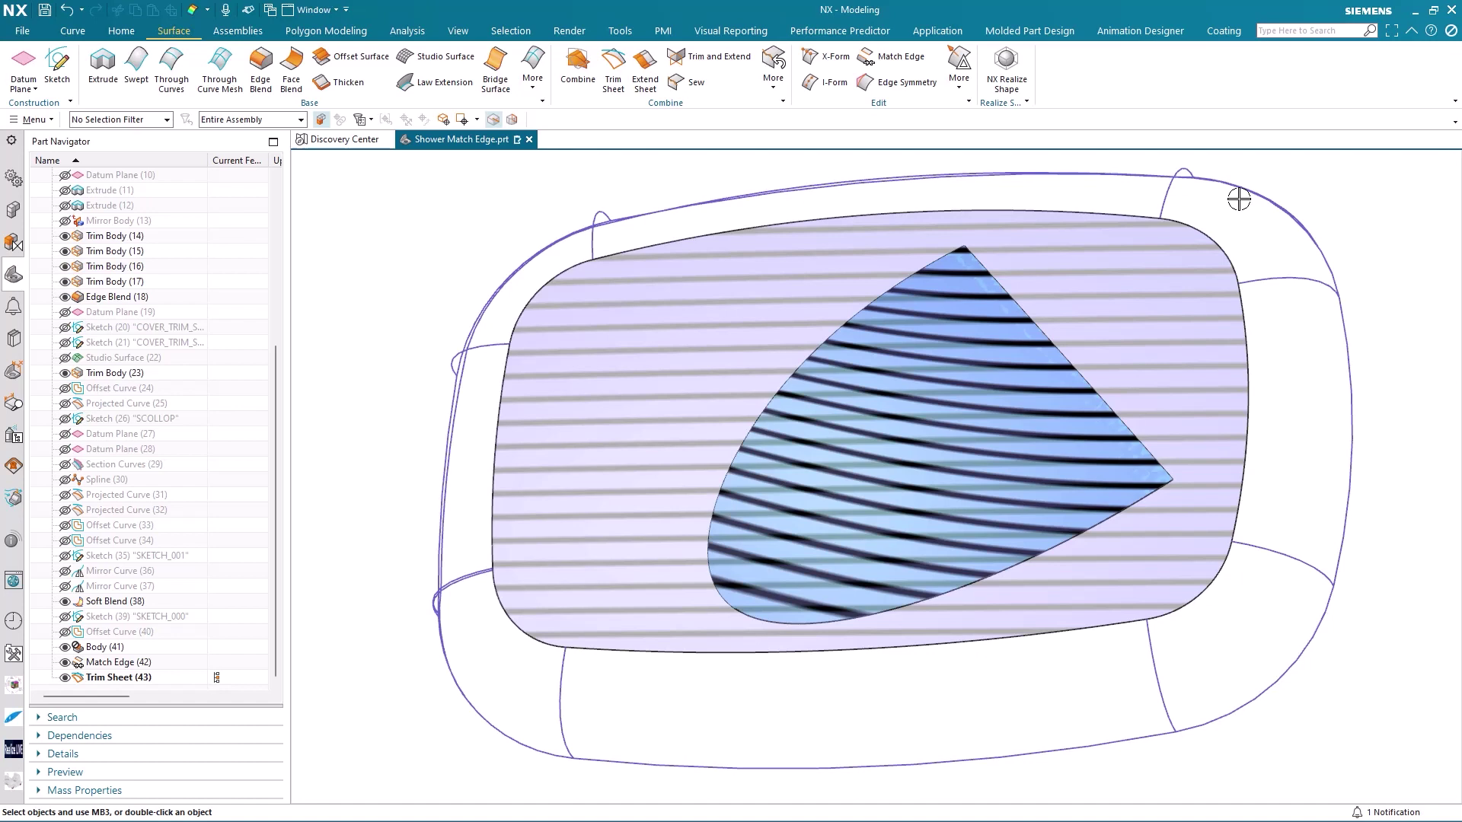
Reorient the view and return the model to Shaded with Edges display.
{"action": "key", "text": "Home"}
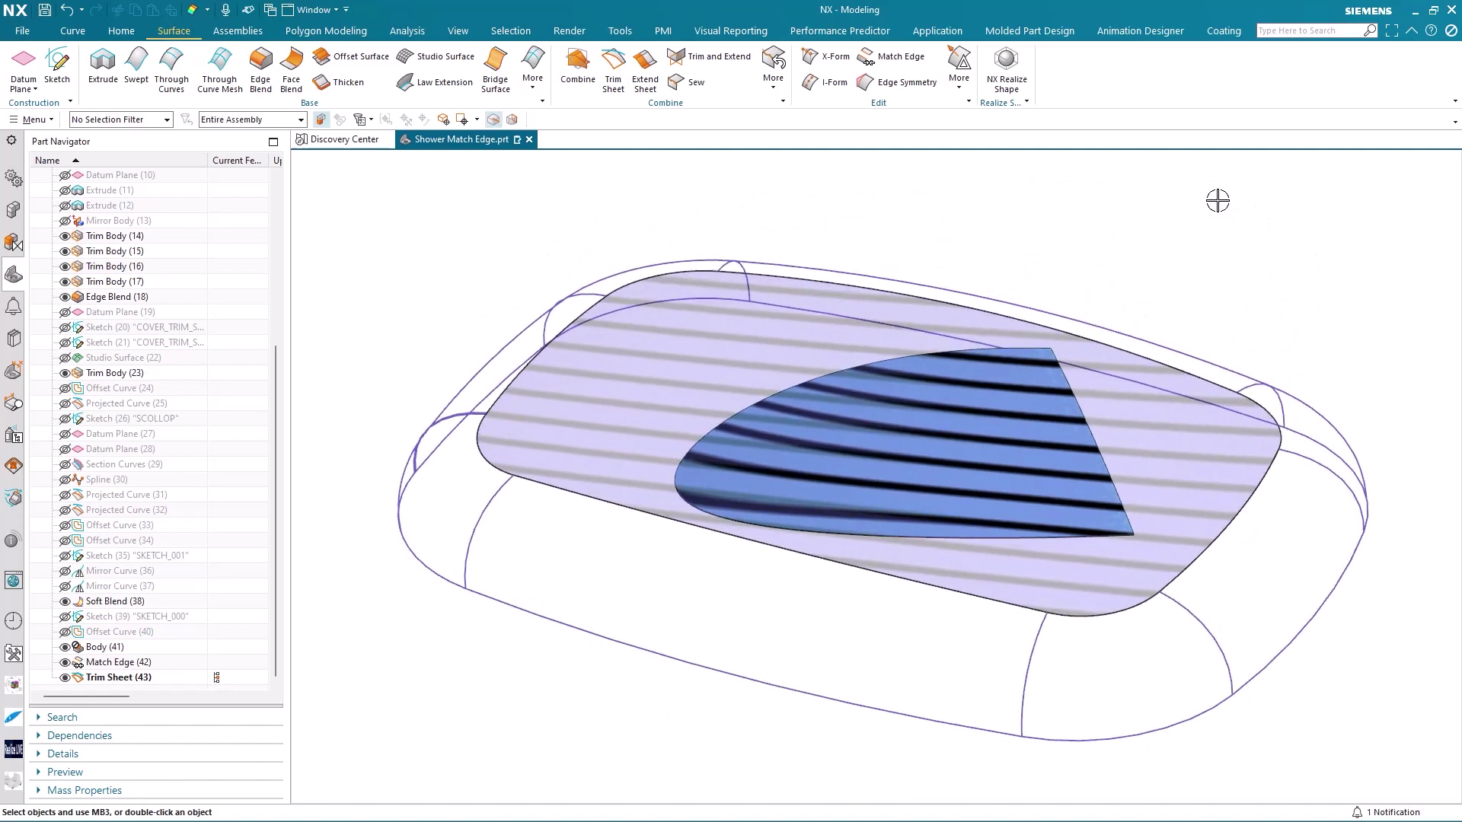
{"action": "middle_click_drag", "start_coordinate": [1234, 199], "coordinate": [509, 277]}
{"action": "right_click", "coordinate": [513, 259]}
{"action": "left_click", "coordinate": [512, 260]}
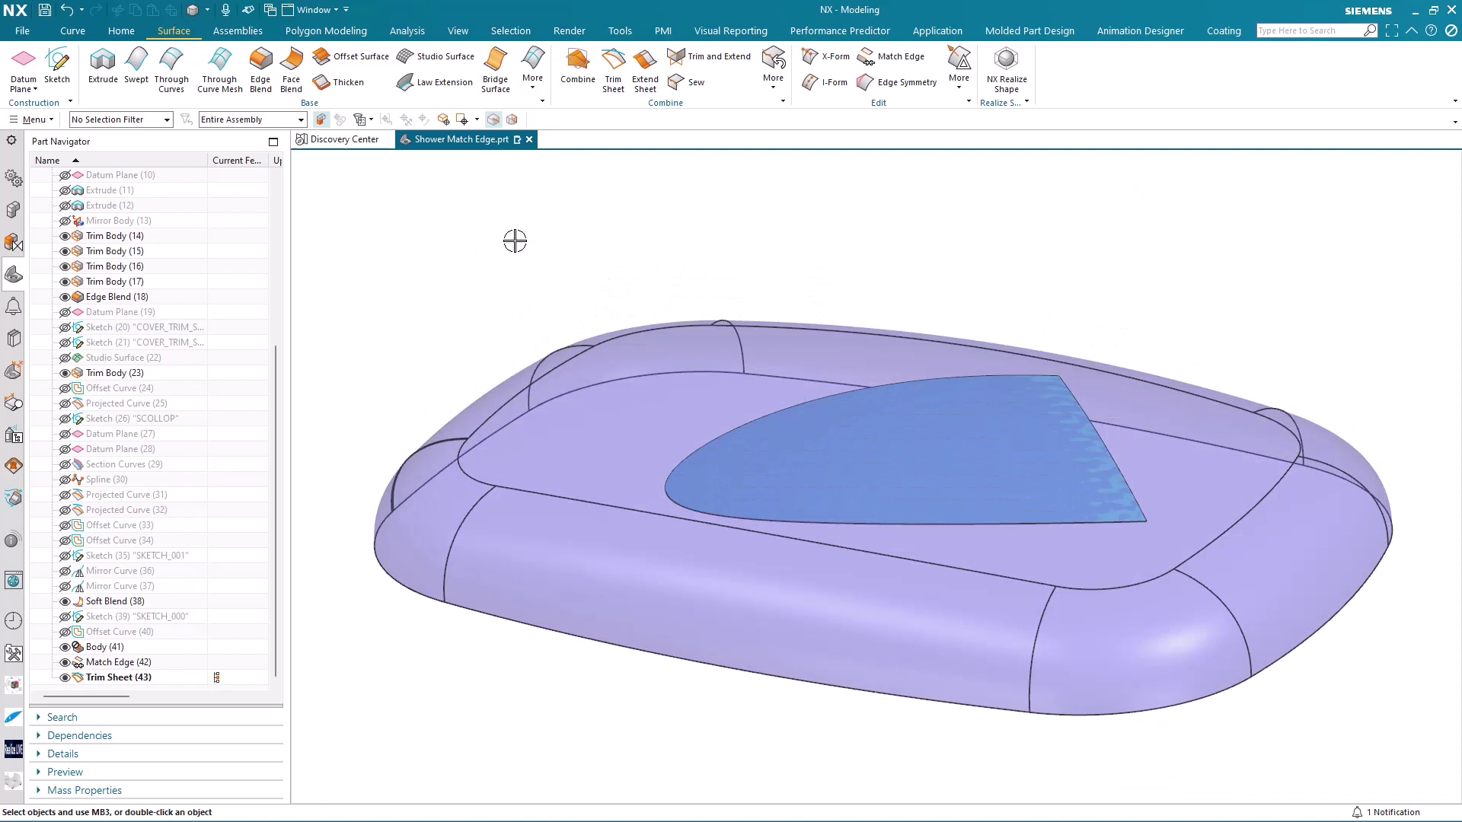
{"action": "key", "text": "Home"}
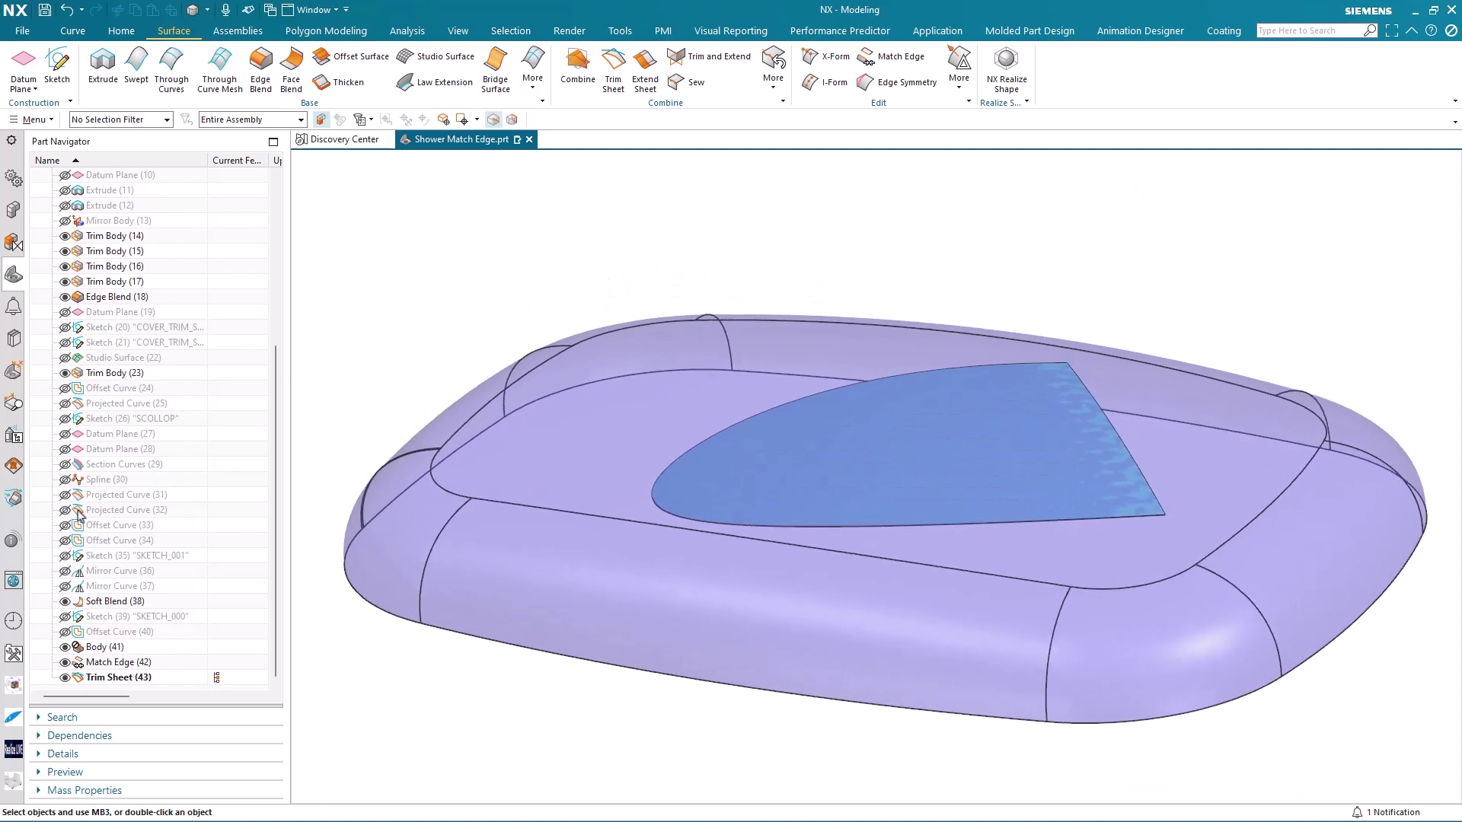
Make Projected Curve (31) visible and start a new Bridge Surface.
{"action": "left_click", "coordinate": [65, 495]}
{"action": "middle_click_drag", "start_coordinate": [503, 294], "coordinate": [851, 217]}
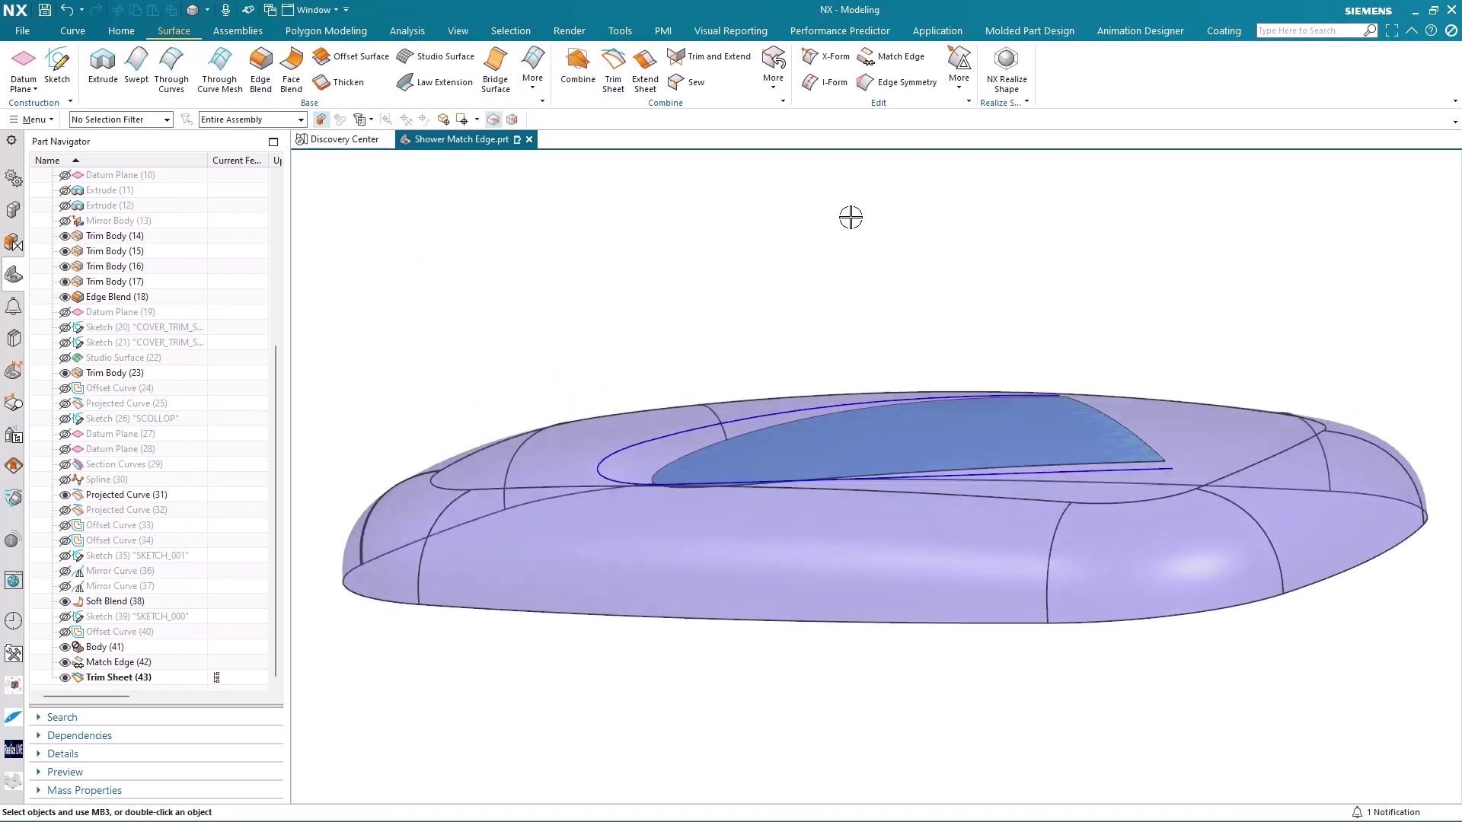
{"action": "scroll", "coordinate": [850, 217], "scroll_direction": "up", "scroll_amount": 3}
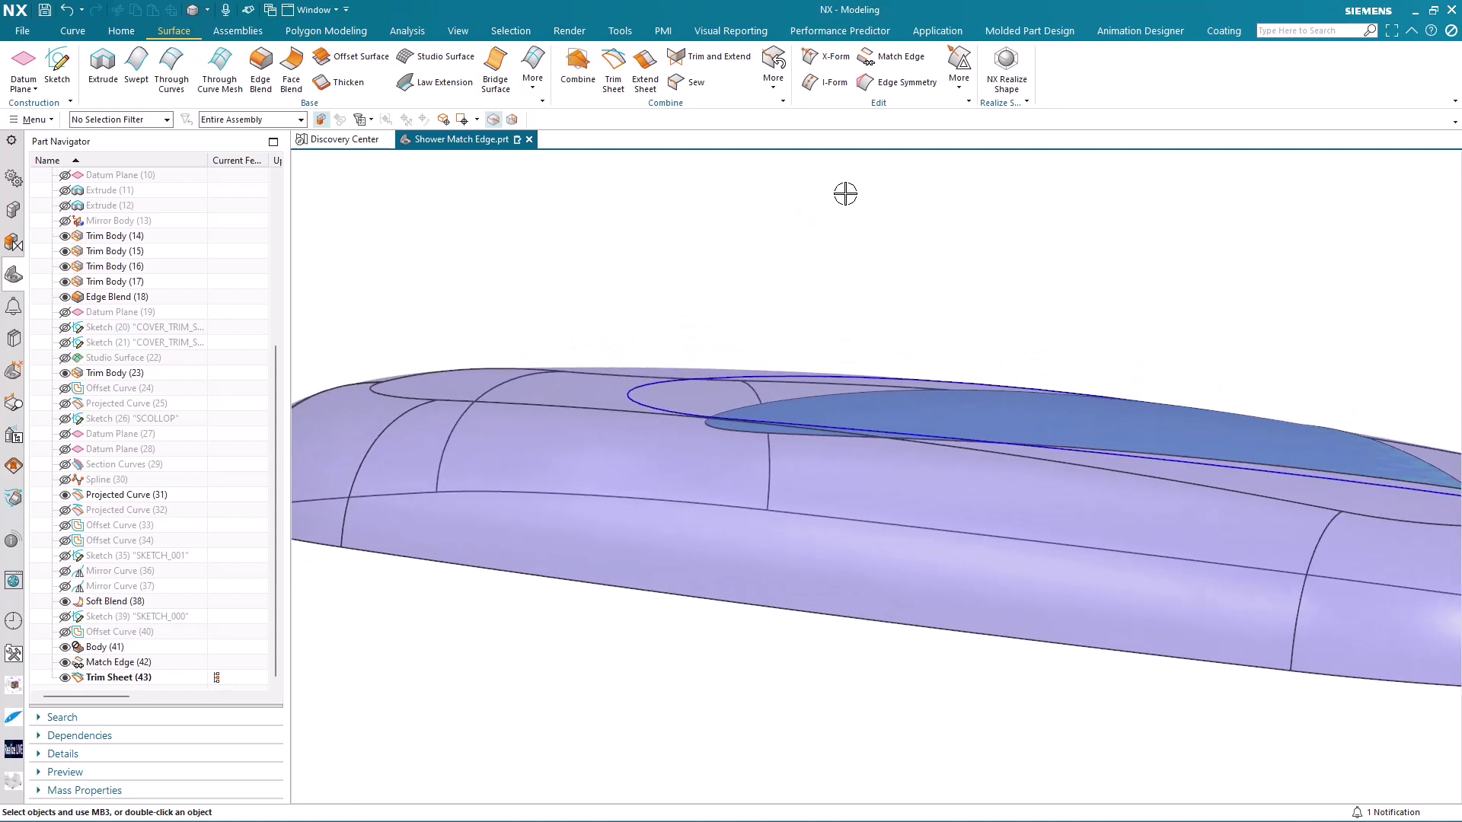
{"action": "scroll", "coordinate": [796, 191], "scroll_direction": "up", "scroll_amount": 2}
{"action": "left_click", "coordinate": [495, 71]}
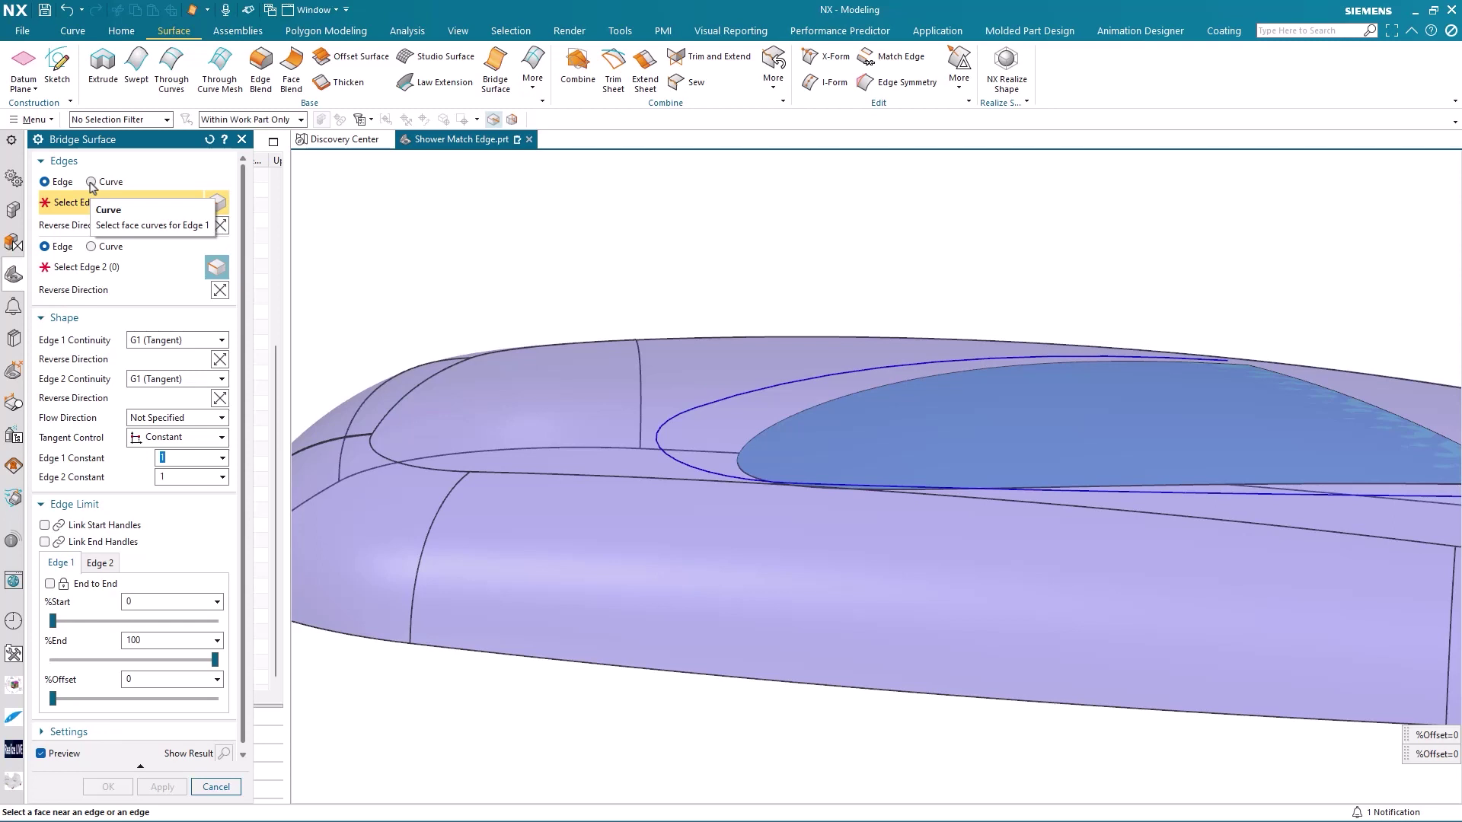
Set Edge 1 to Curve and select the projected curve as the first side.
{"action": "left_click", "coordinate": [92, 182]}
{"action": "middle_click_drag", "start_coordinate": [447, 218], "coordinate": [1178, 293]}
{"action": "left_click", "coordinate": [1205, 300]}
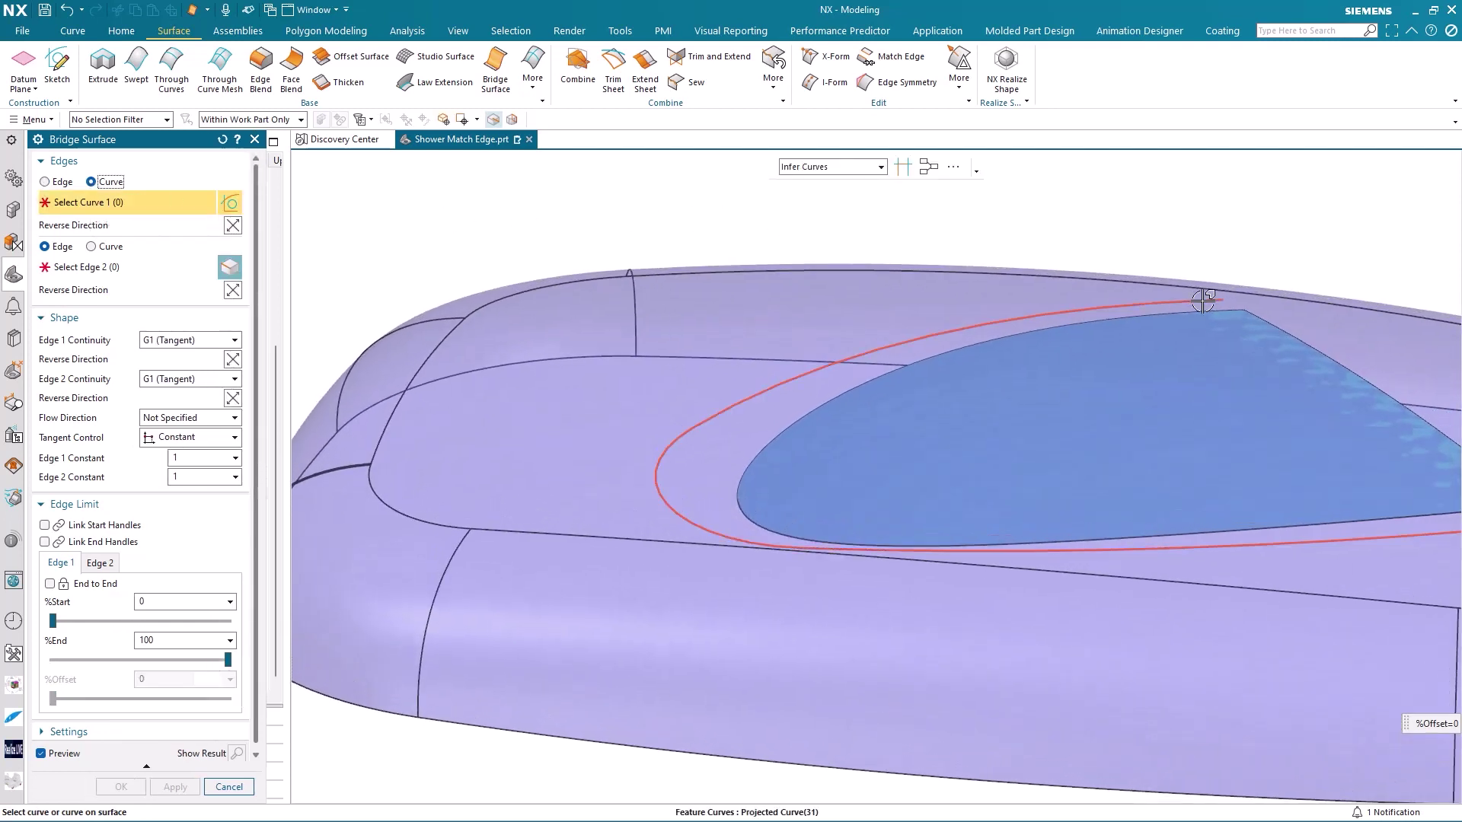
{"action": "scroll", "coordinate": [1146, 241], "scroll_direction": "down", "scroll_amount": 2}
{"action": "scroll", "coordinate": [1144, 240], "scroll_direction": "down", "scroll_amount": 1}
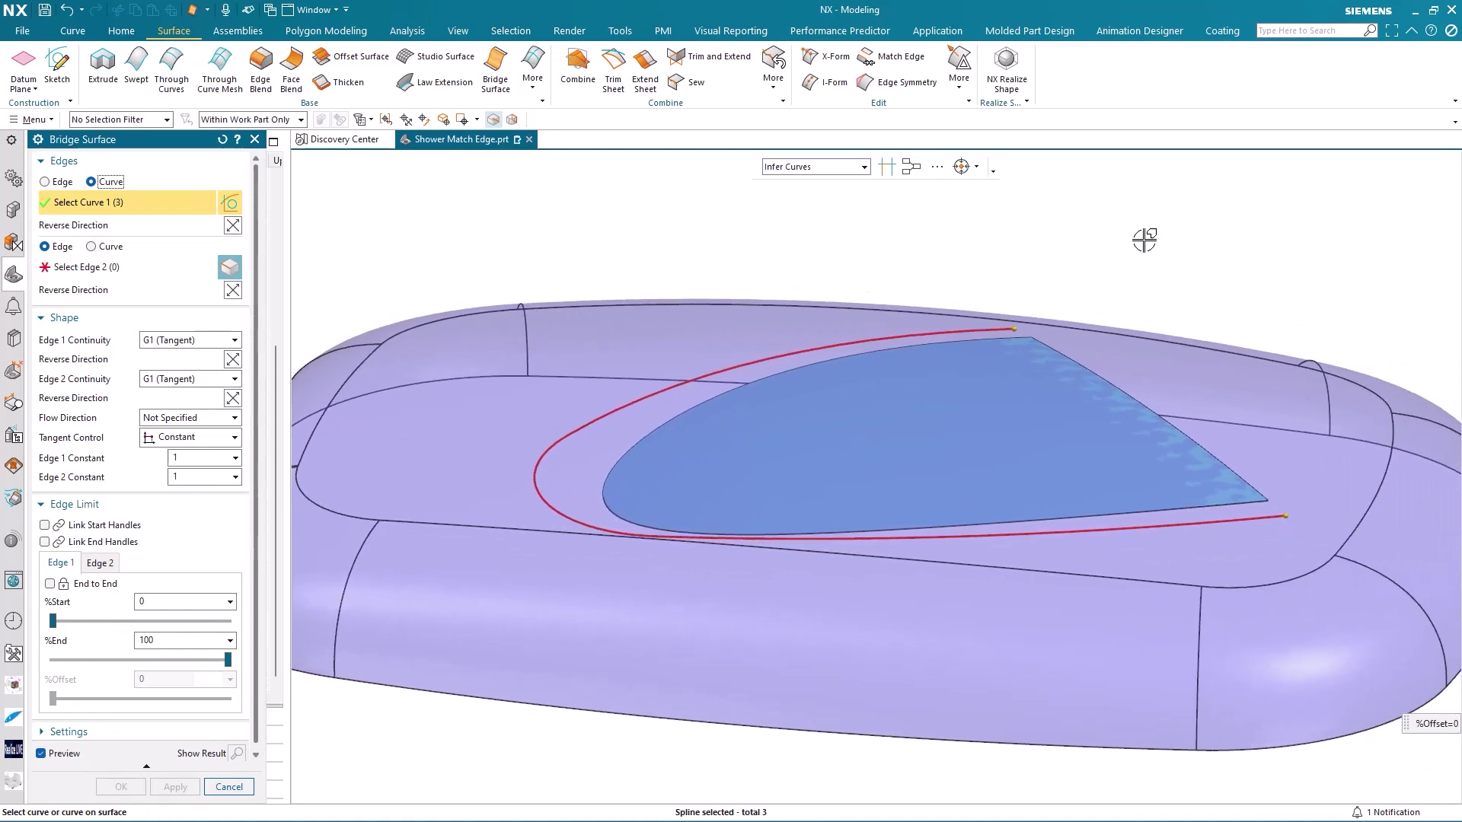
Use QuickPick to set the edge of Trim Sheet(43) as Edge 2, then view the preview.
{"action": "left_click", "coordinate": [115, 269]}
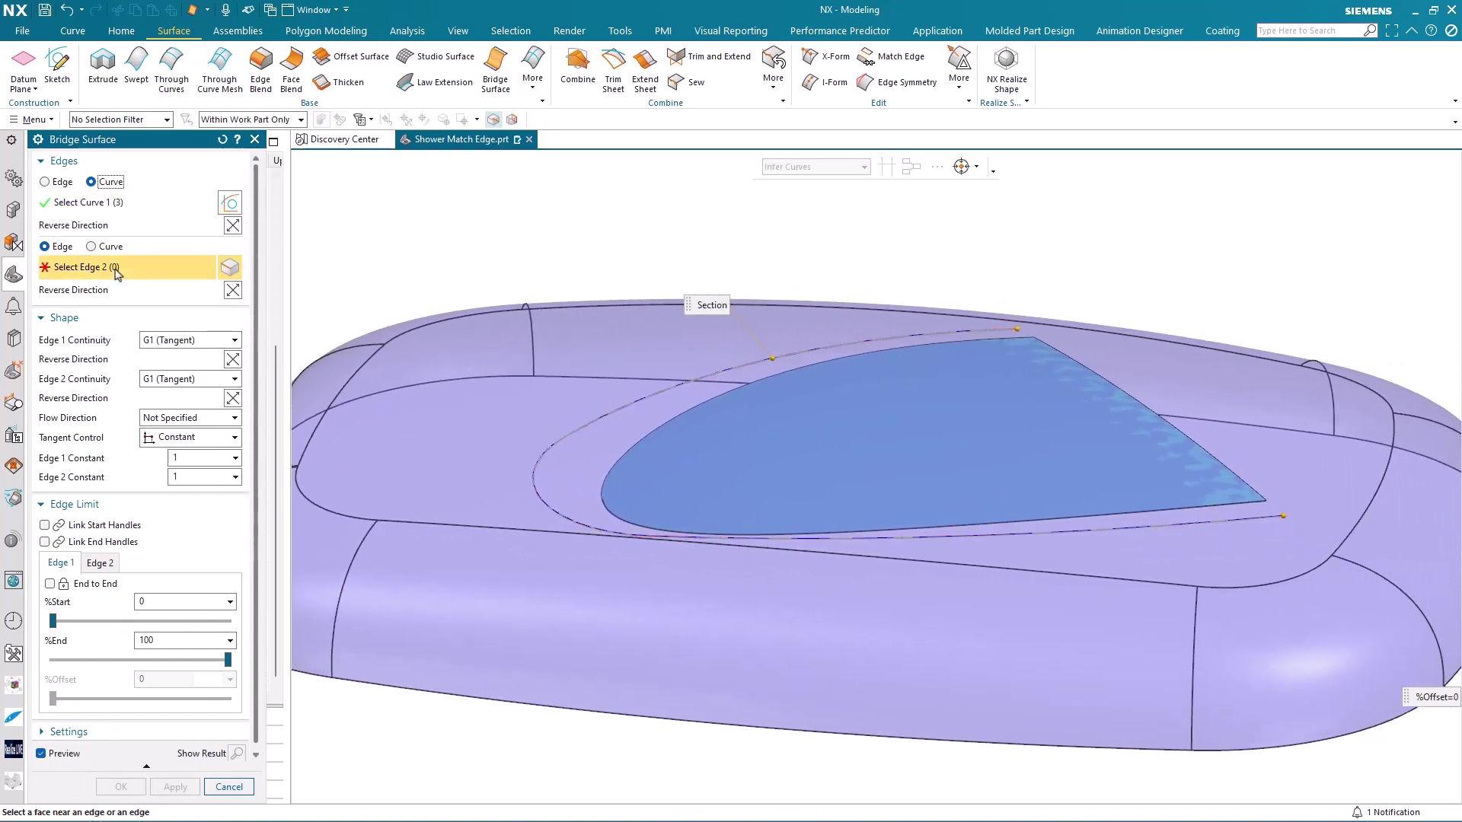
{"action": "left_click", "coordinate": [975, 339]}
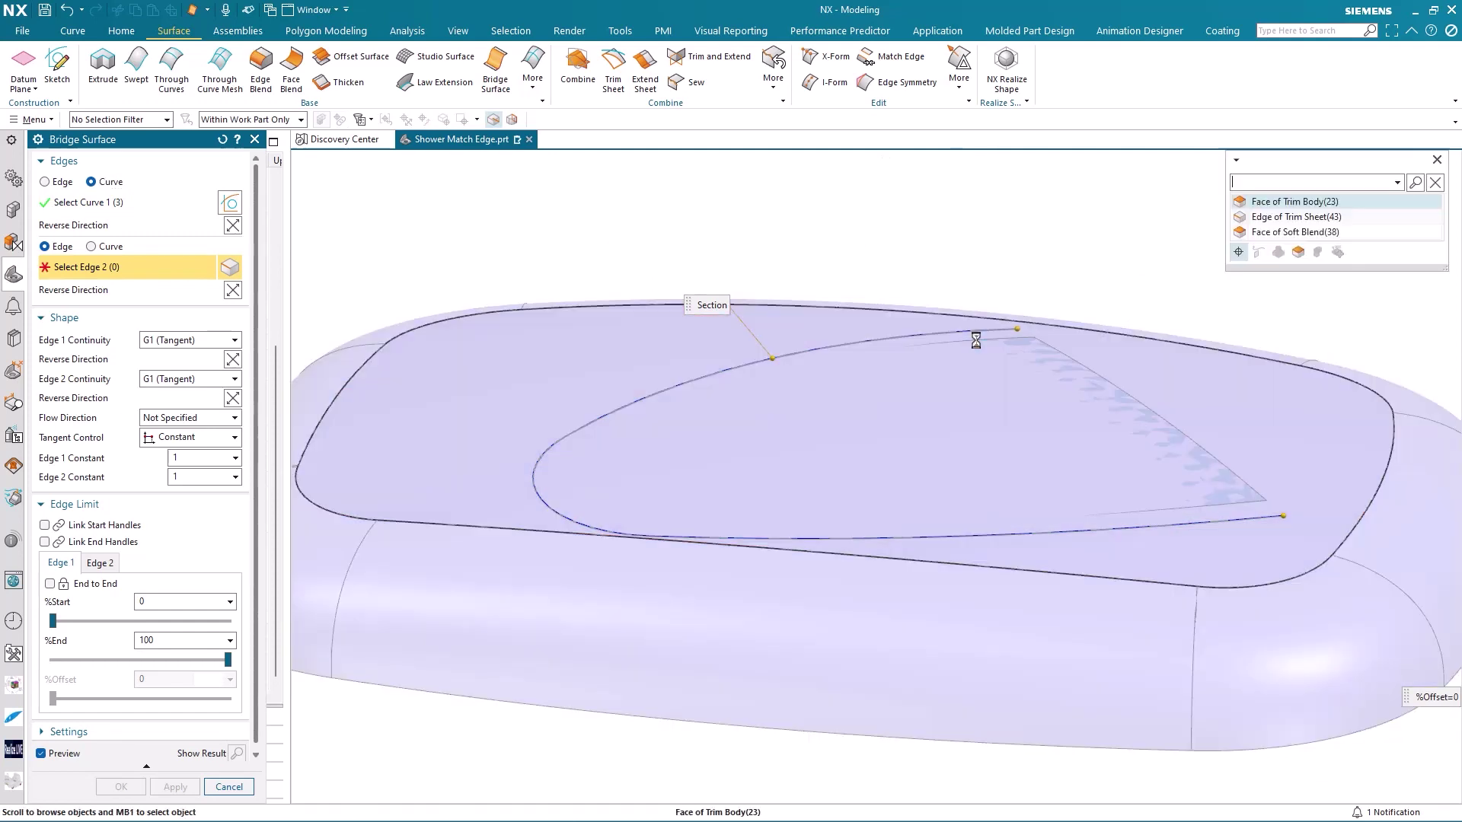
{"action": "left_click", "coordinate": [1314, 217]}
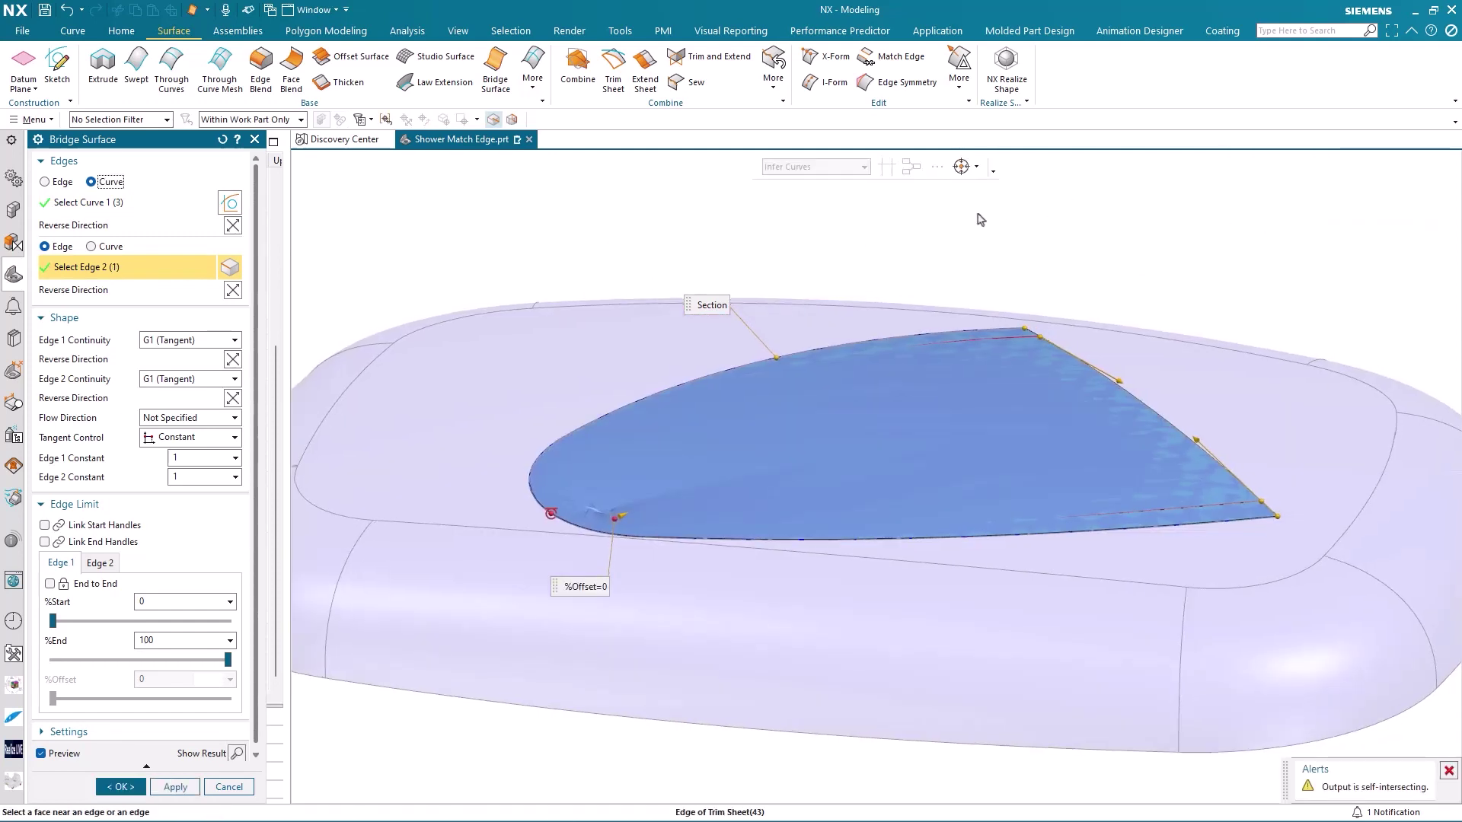
{"action": "middle_click_drag", "start_coordinate": [978, 219], "coordinate": [904, 215]}
Set both sides to position continuity and flip the first side's direction.
{"action": "left_click", "coordinate": [186, 339]}
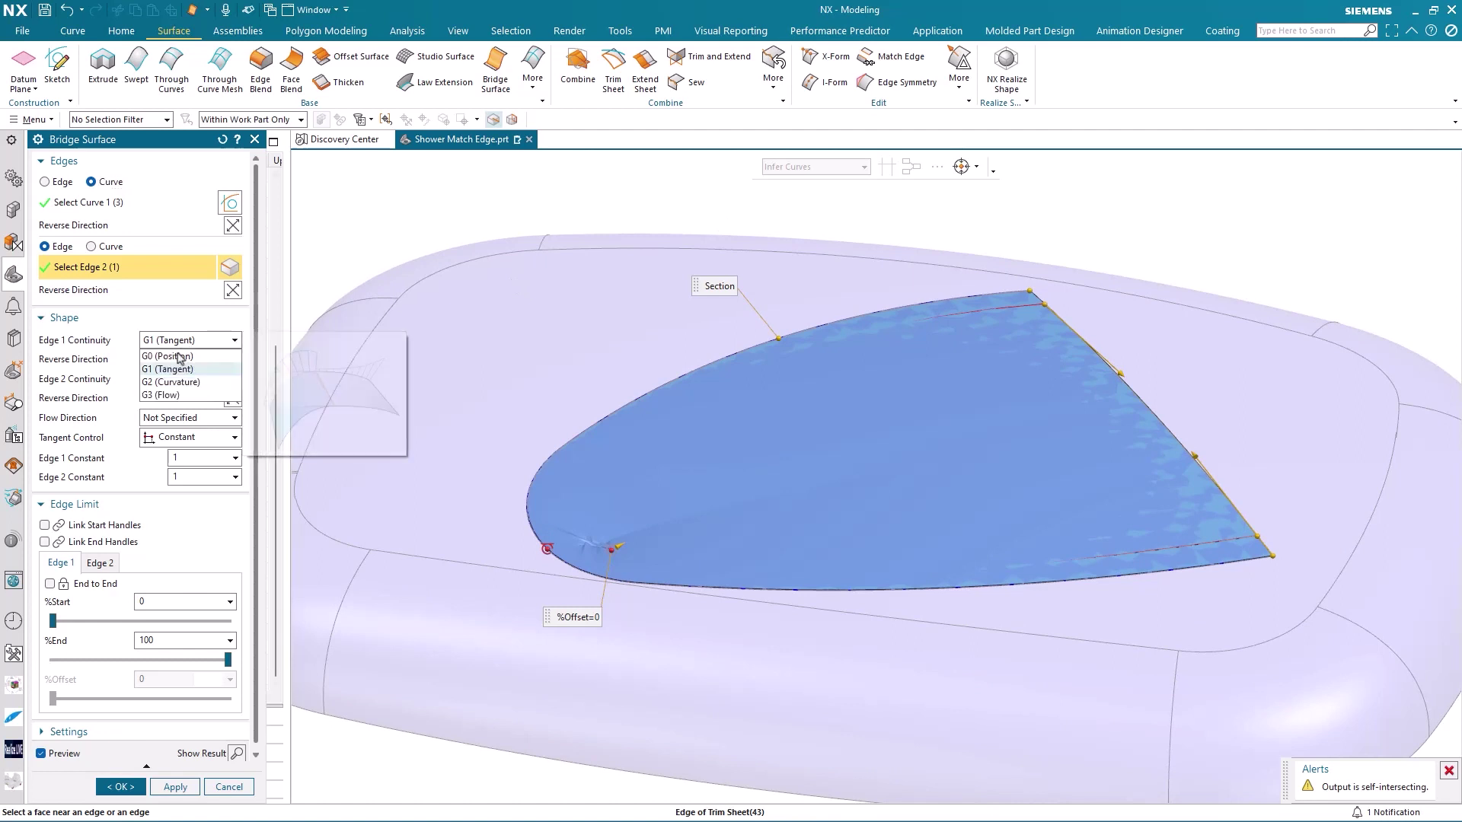
{"action": "left_click", "coordinate": [186, 378]}
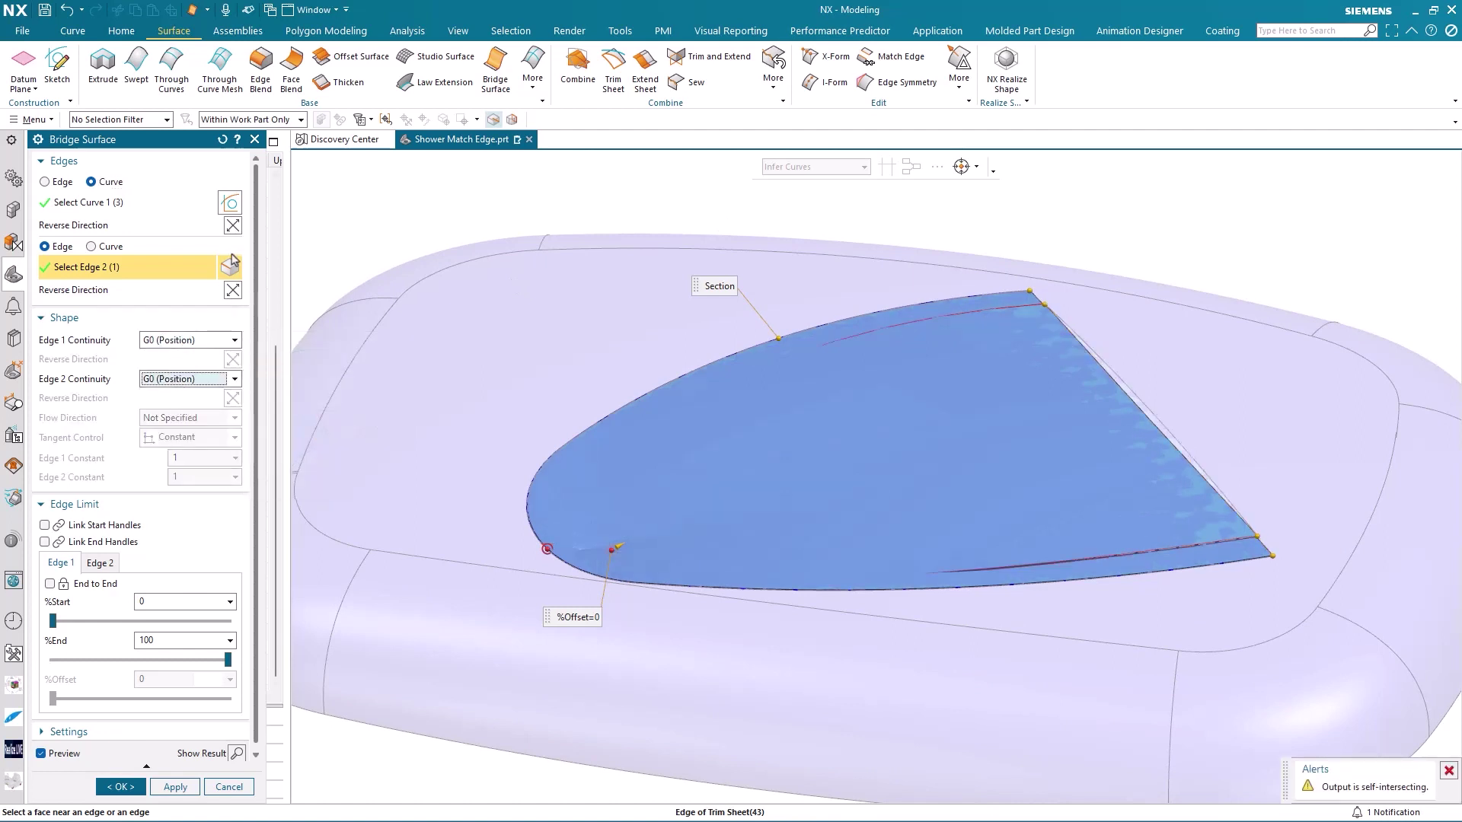
{"action": "left_click", "coordinate": [233, 226]}
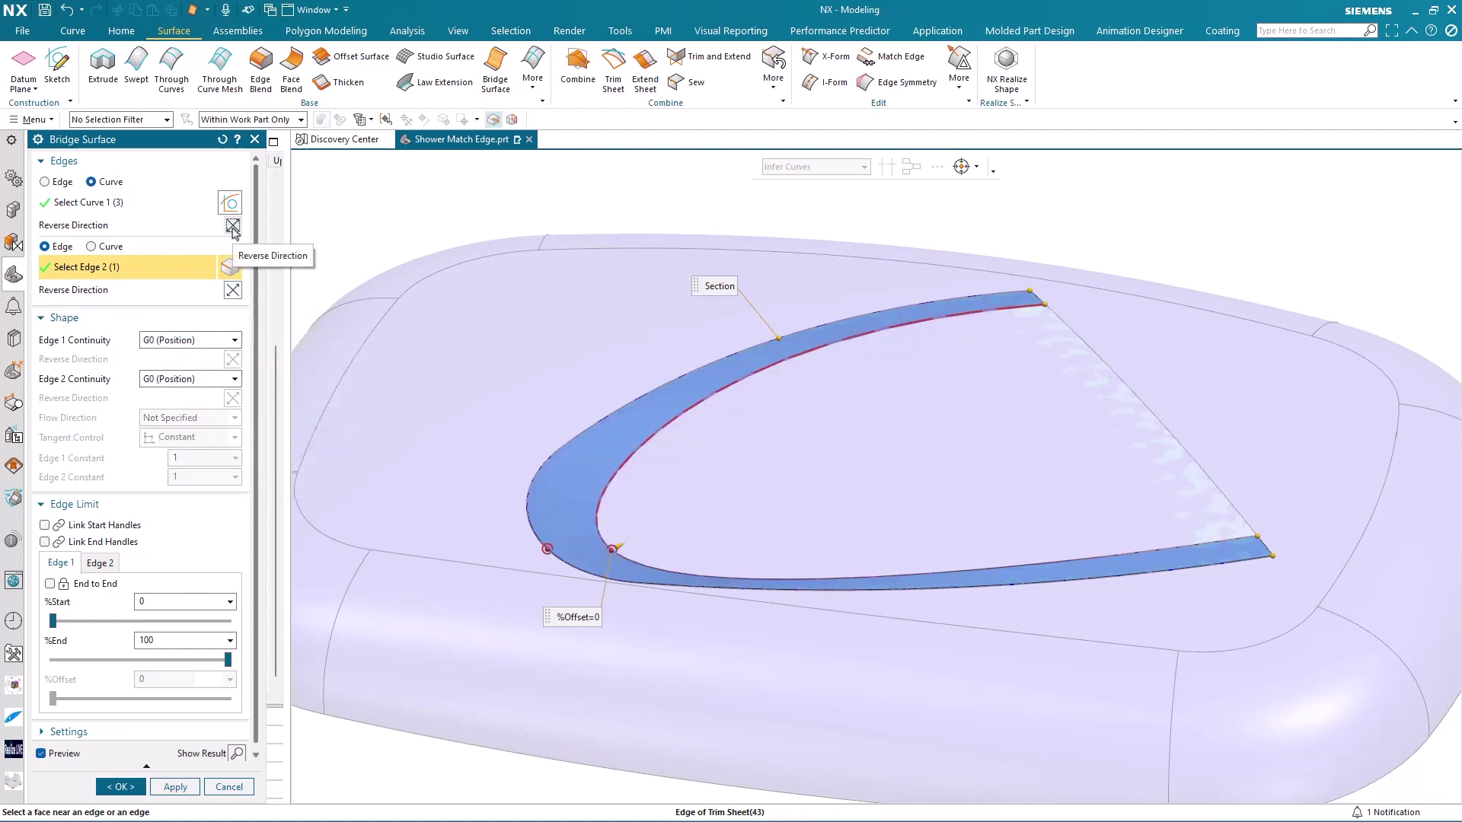
{"action": "mouse_move", "coordinate": [778, 198]}
{"action": "middle_mouse_down"}
{"action": "mouse_move", "coordinate": [643, 196]}
{"action": "mouse_move", "coordinate": [263, 308]}
{"action": "middle_mouse_up"}
Make the first side tangent, flip its direction, then set it to G2 curvature continuity.
{"action": "left_click", "coordinate": [203, 340]}
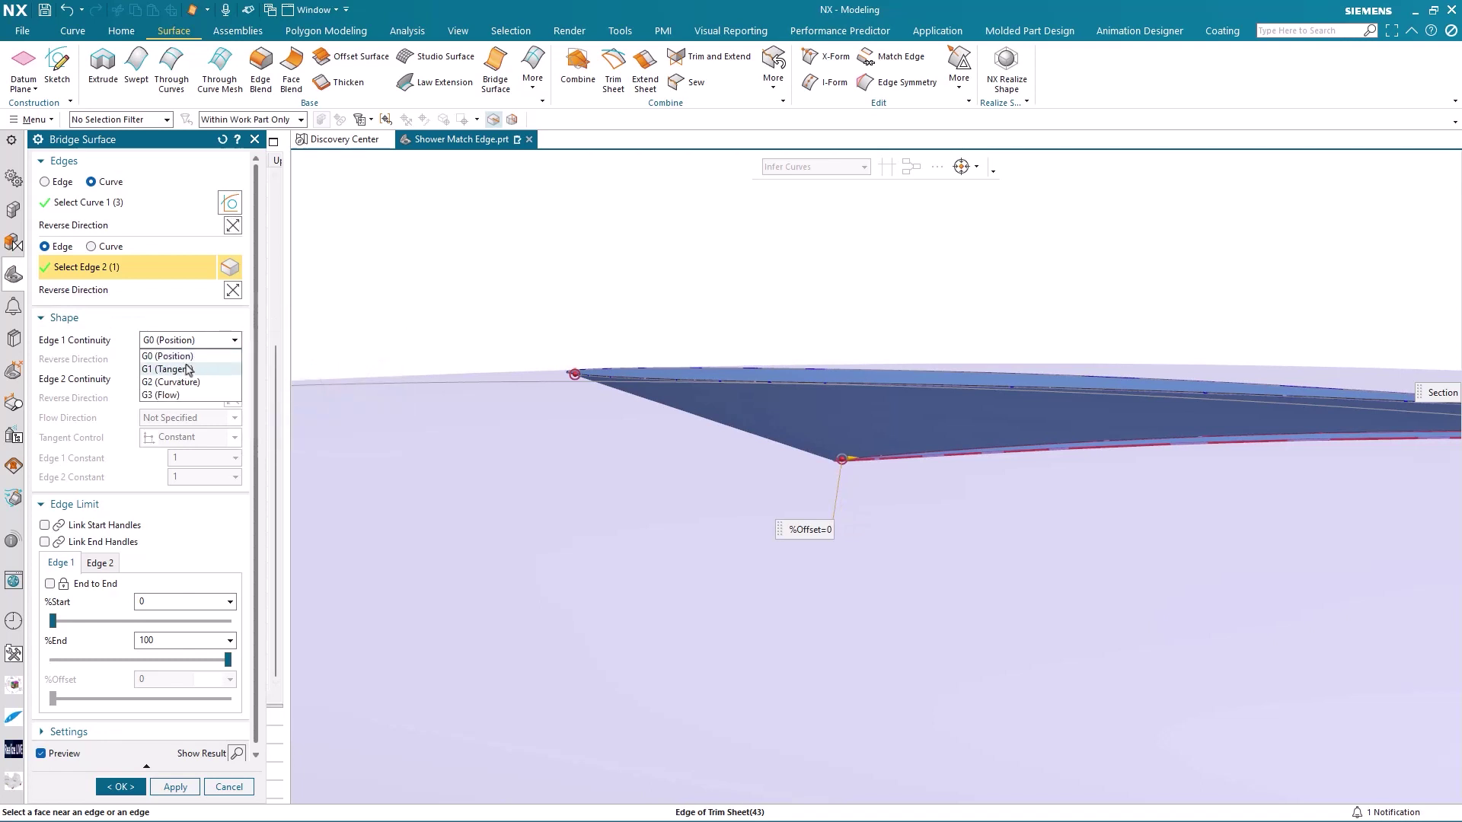
{"action": "left_click", "coordinate": [186, 369]}
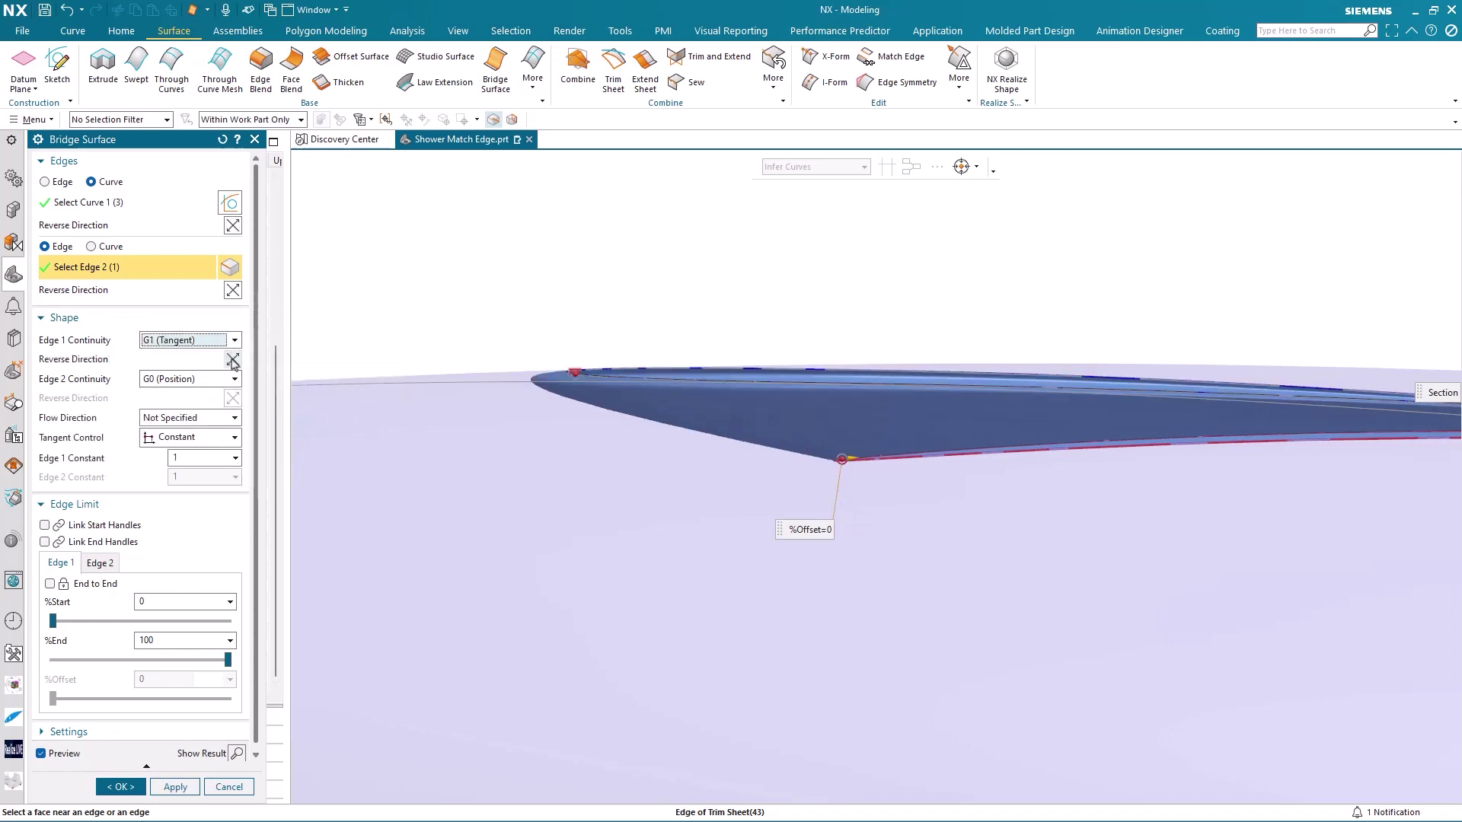
{"action": "left_click", "coordinate": [231, 360]}
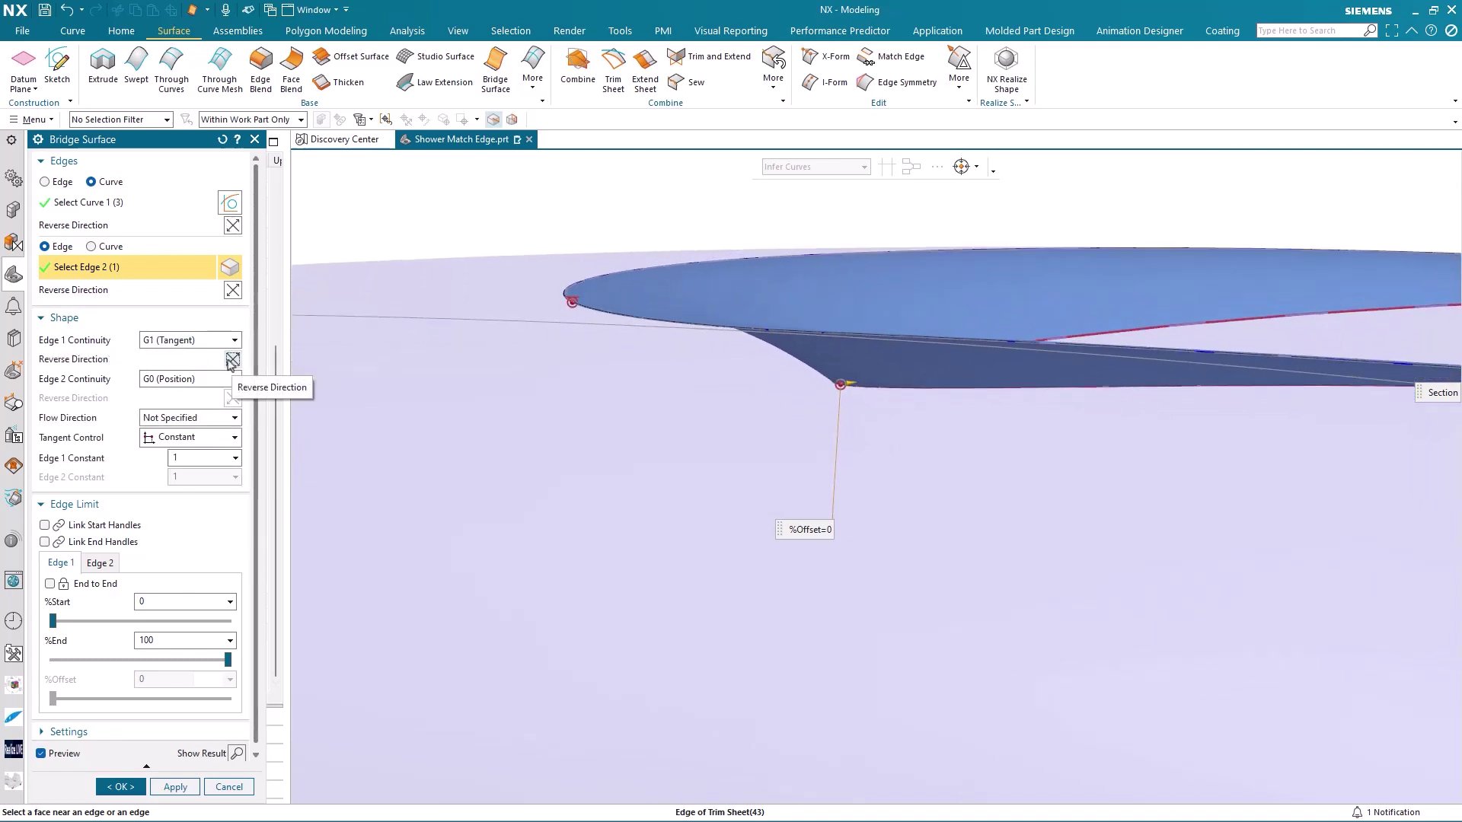
{"action": "left_click", "coordinate": [202, 341]}
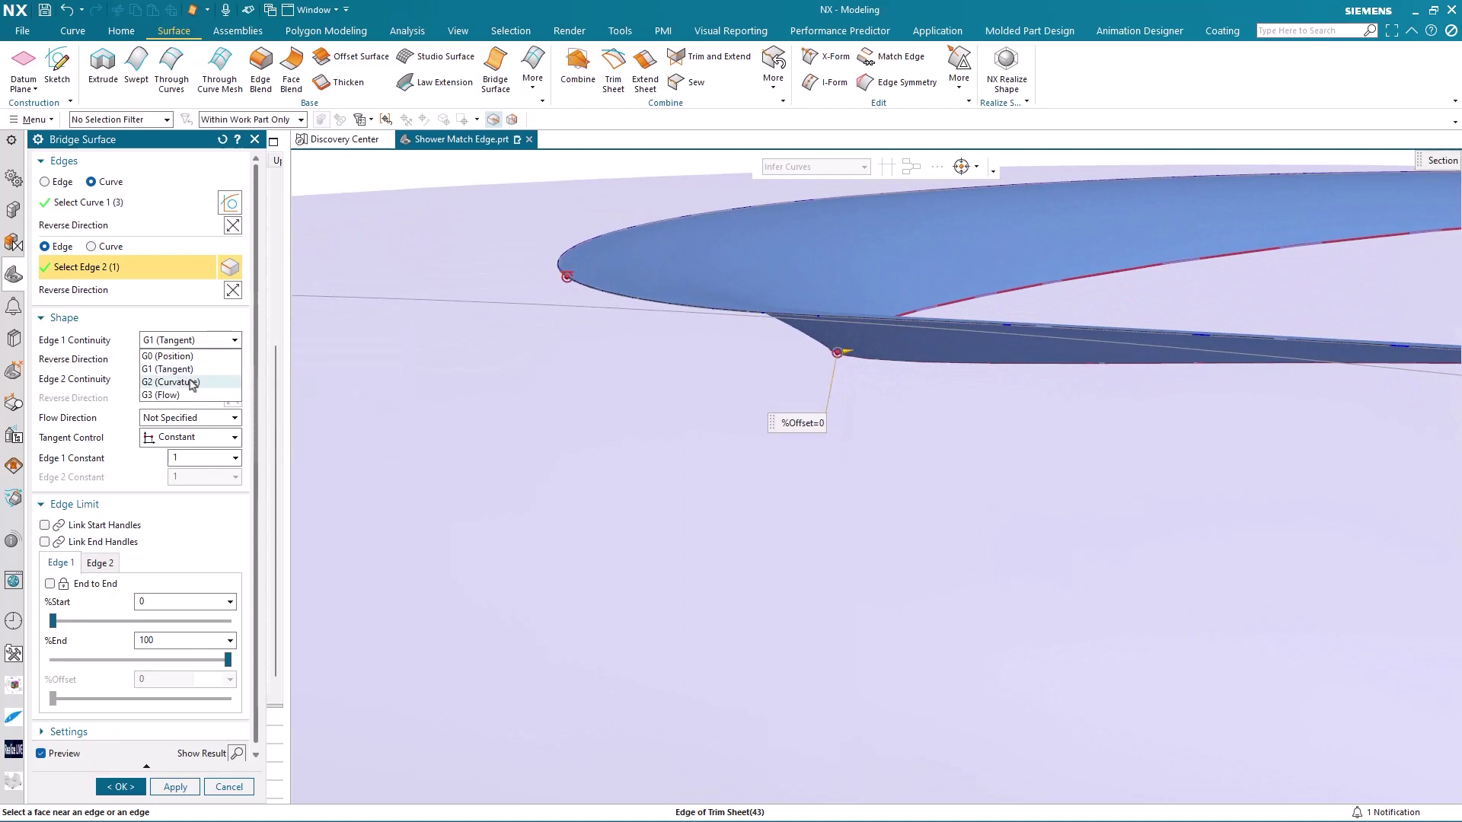
{"action": "left_click", "coordinate": [193, 382]}
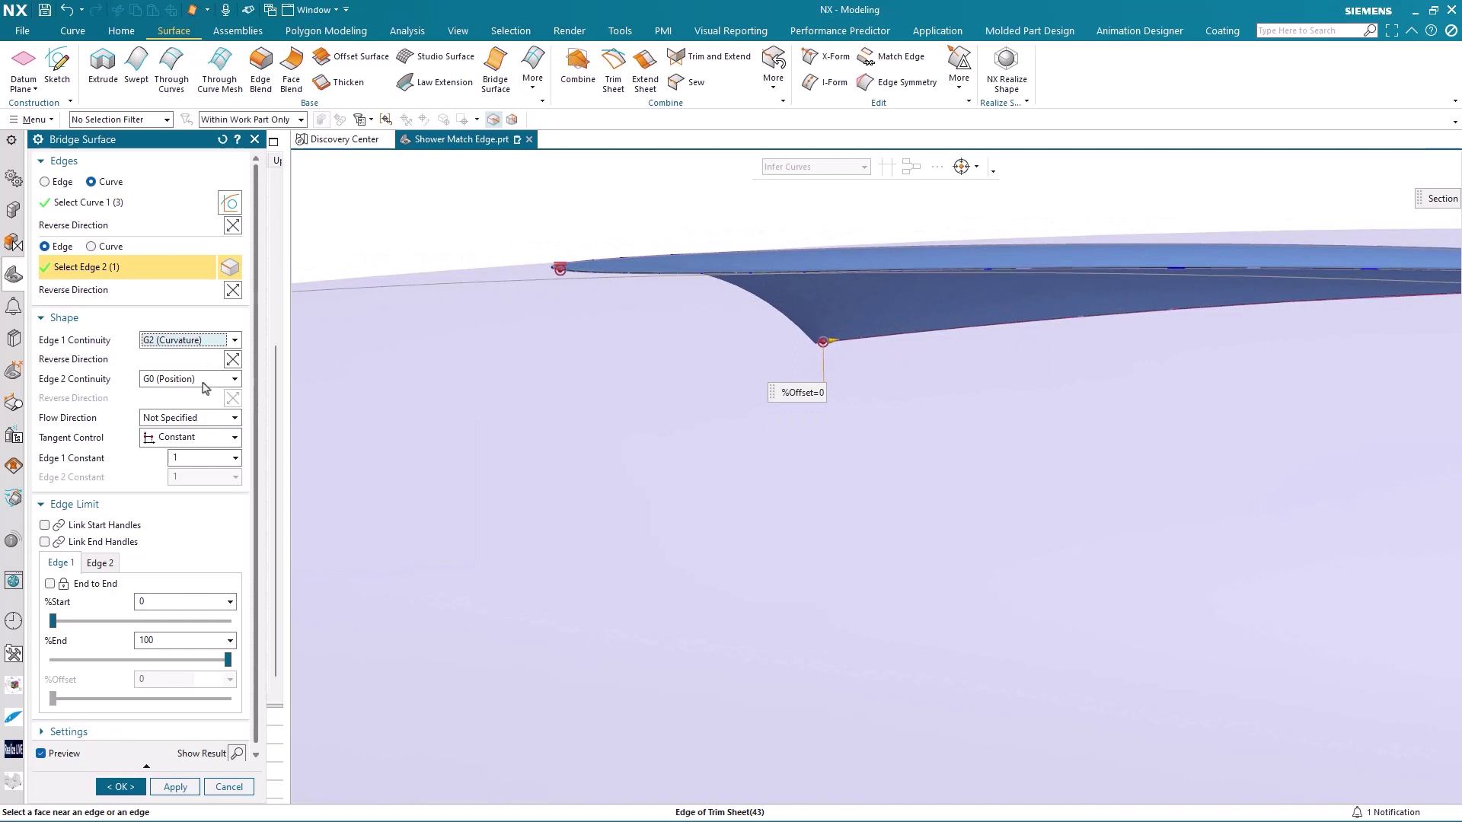
Set Edge 2 to tangent, then G2 curvature continuity, and check the bridge preview.
{"action": "left_click", "coordinate": [197, 380]}
{"action": "left_click", "coordinate": [190, 409]}
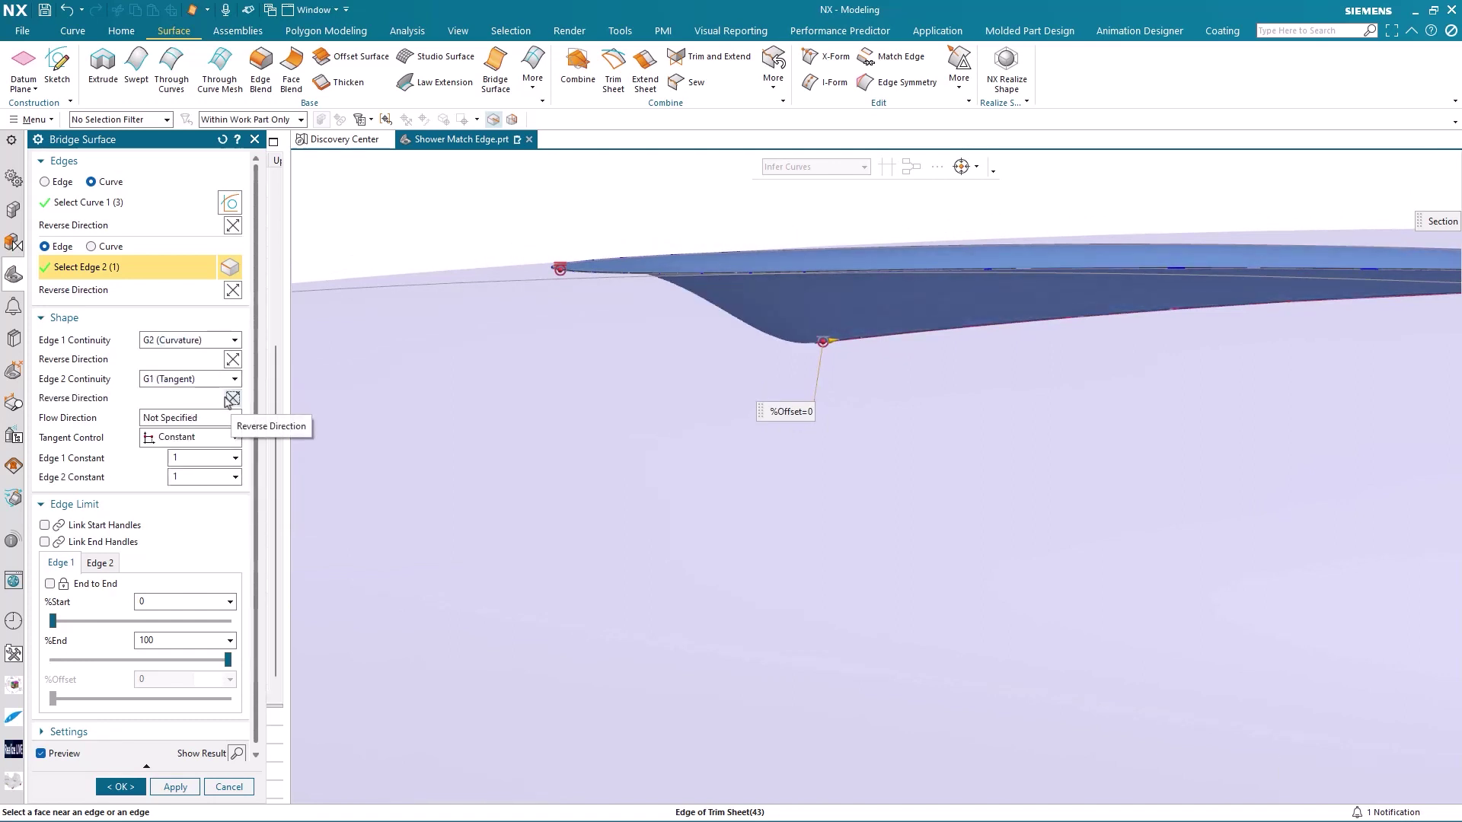
{"action": "left_click", "coordinate": [202, 385]}
{"action": "left_click", "coordinate": [220, 419]}
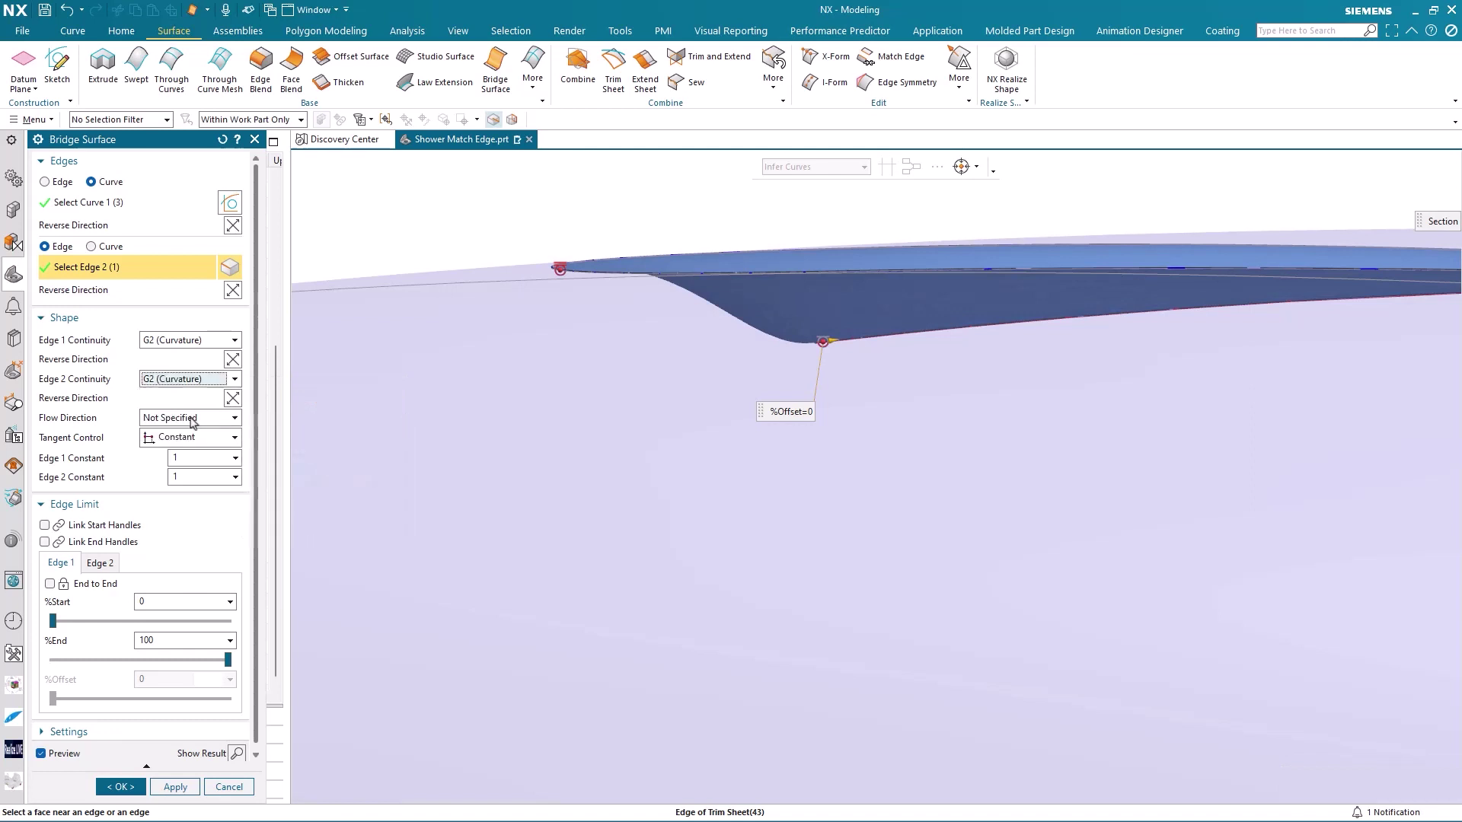
{"action": "mouse_move", "coordinate": [495, 339]}
{"action": "middle_mouse_down"}
{"action": "mouse_move", "coordinate": [856, 227]}
{"action": "mouse_move", "coordinate": [802, 236]}
{"action": "middle_mouse_up"}
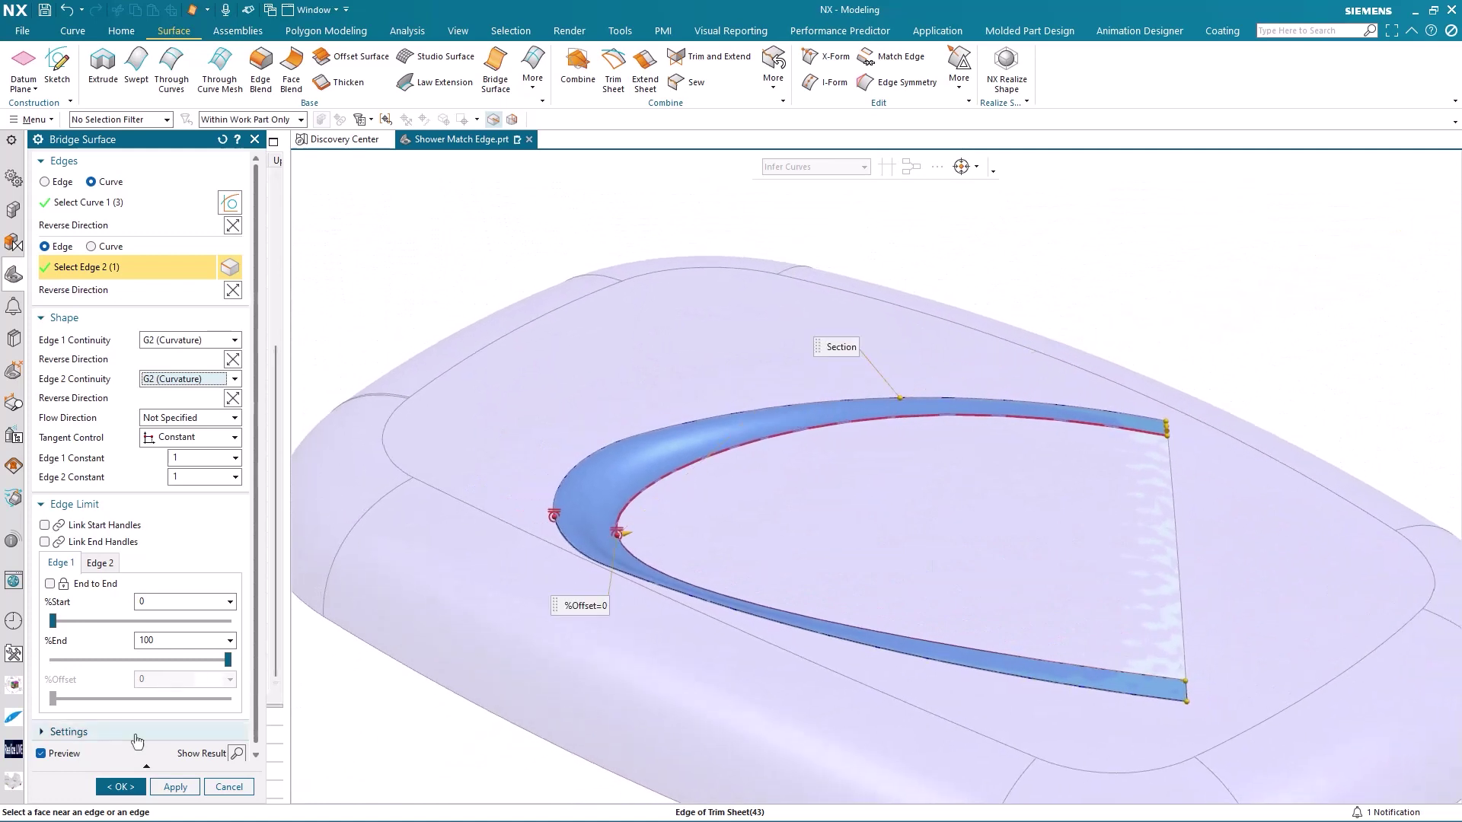
{"action": "key", "text": "Home"}
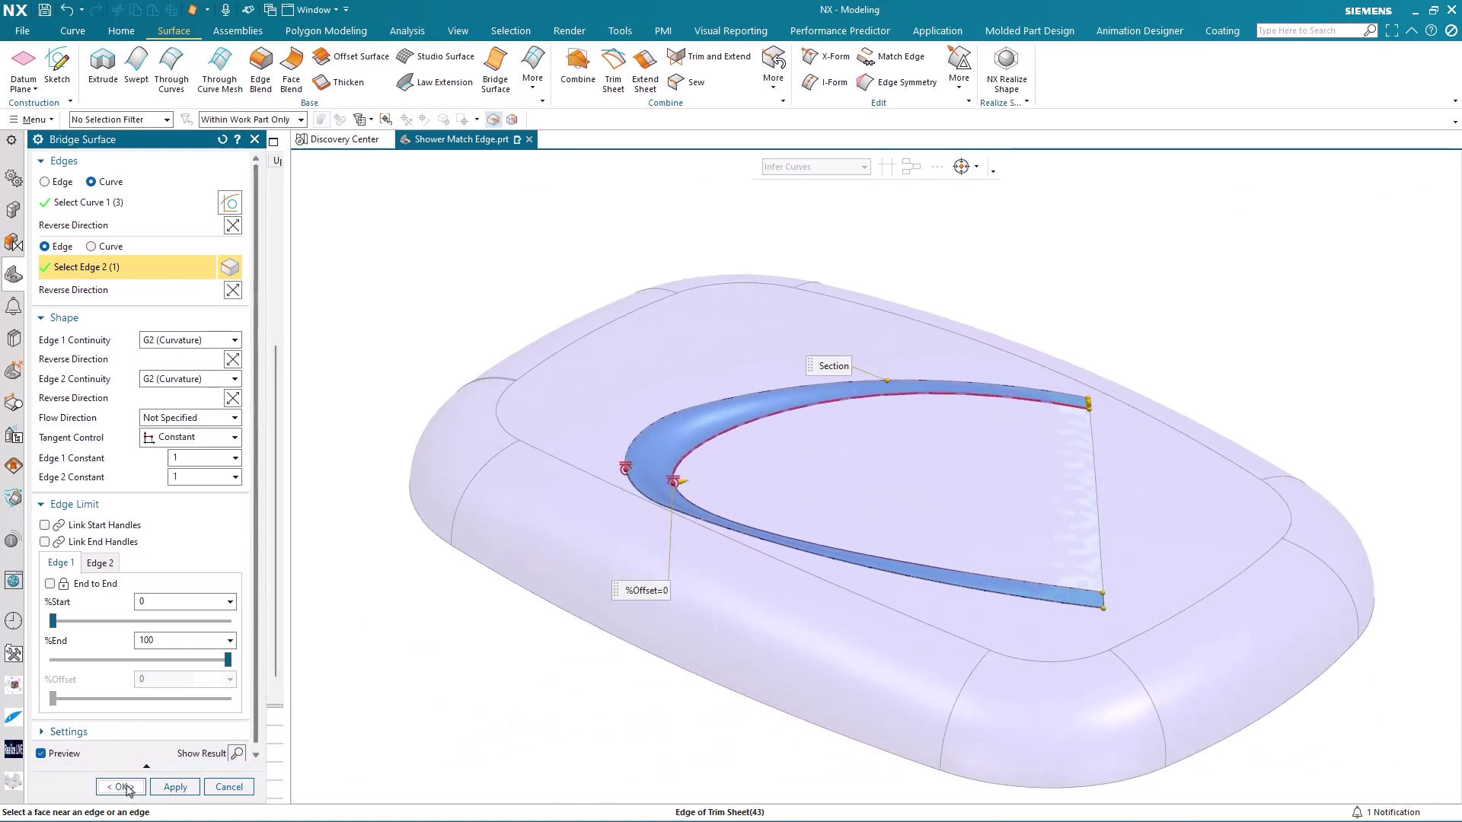
Create the bridge surface and select the inner face for a Reflection analysis.
{"action": "left_click", "coordinate": [124, 787]}
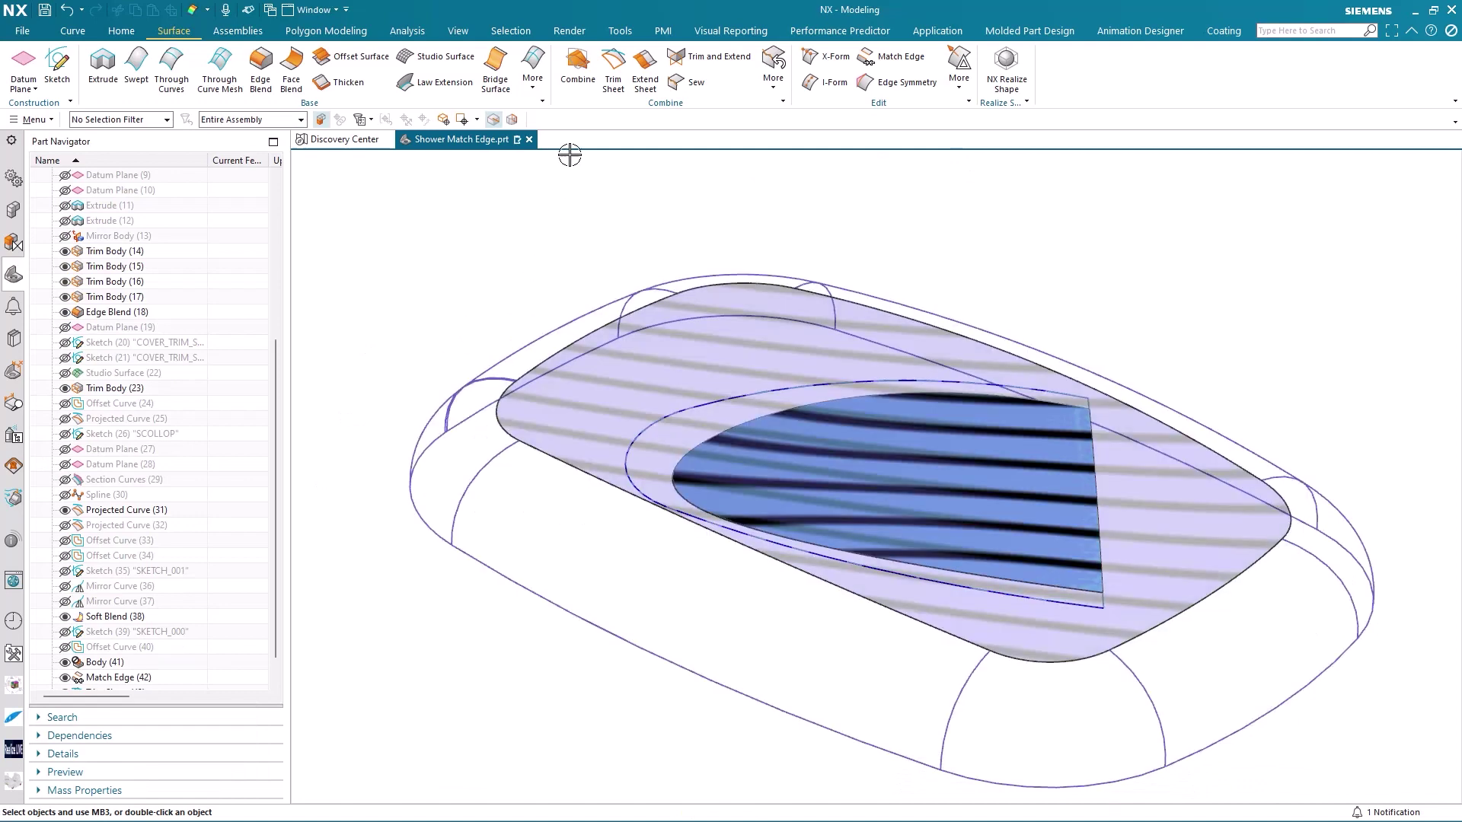
{"action": "left_click", "coordinate": [415, 35]}
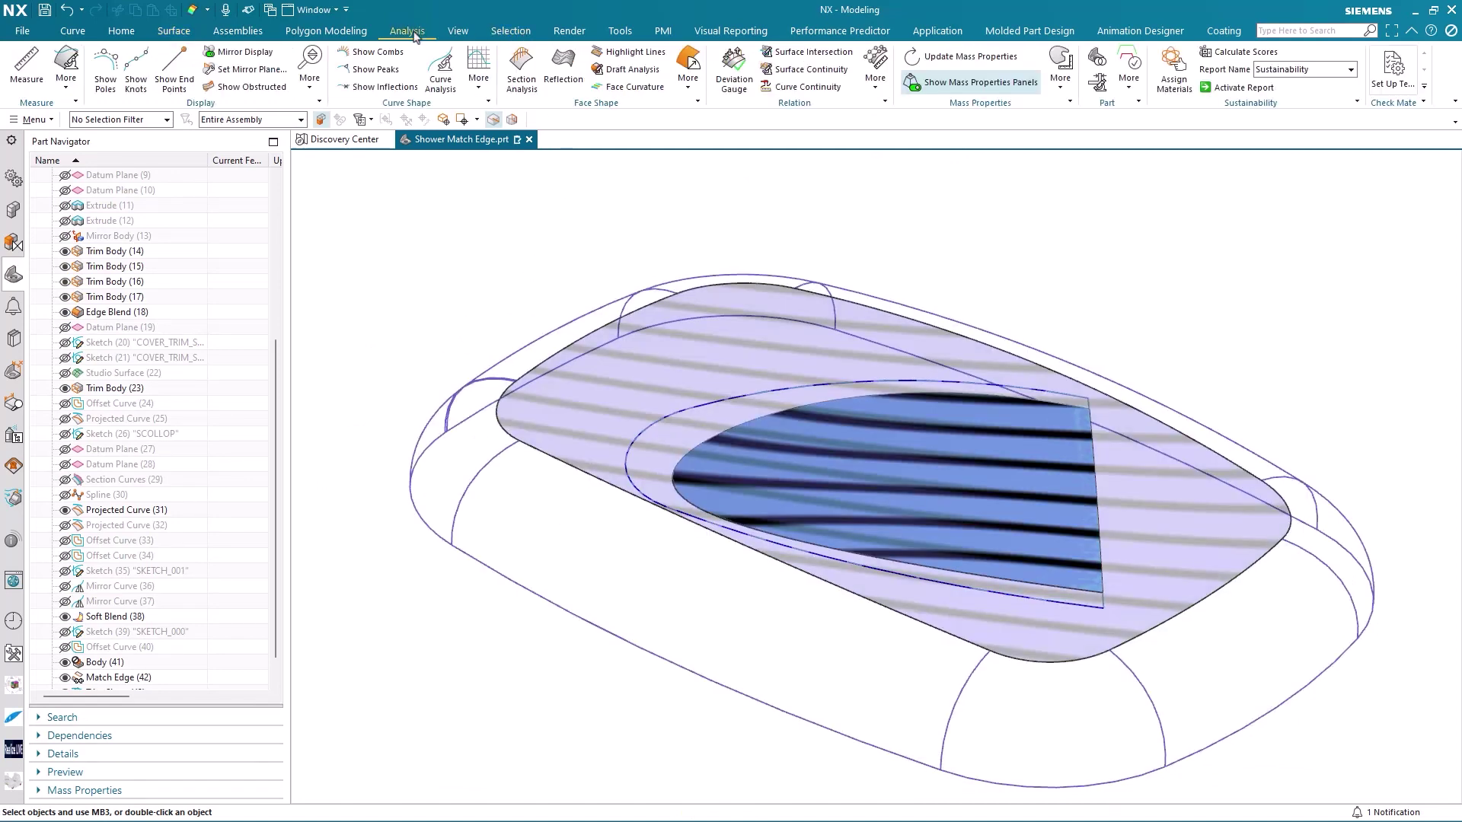
{"action": "left_click", "coordinate": [563, 66]}
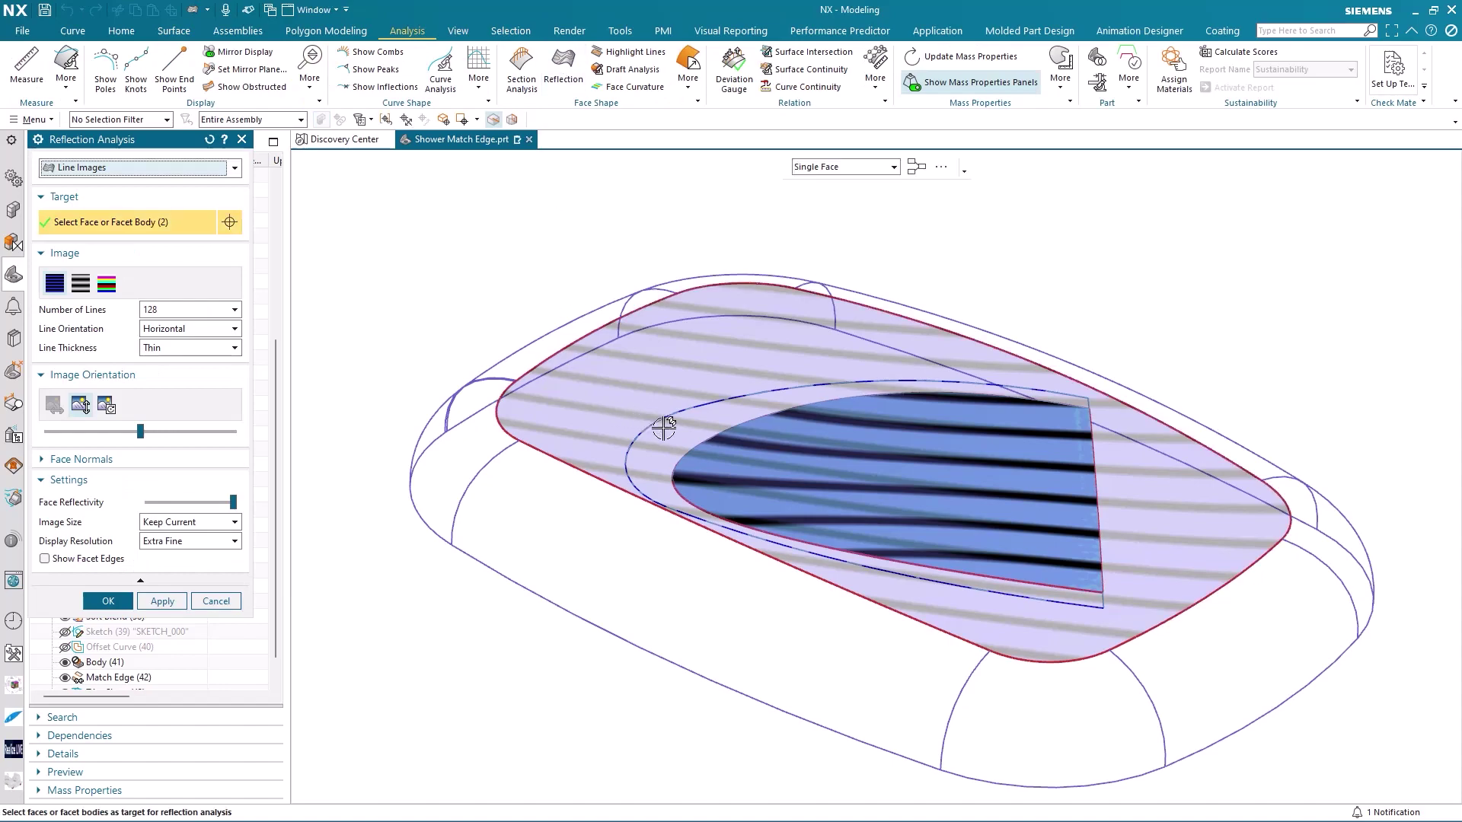
{"action": "left_click", "coordinate": [670, 423]}
Apply the reflection stripes, then switch the model back to shaded display.
{"action": "left_click", "coordinate": [107, 601]}
{"action": "scroll", "coordinate": [670, 245], "scroll_direction": "up", "scroll_amount": 2}
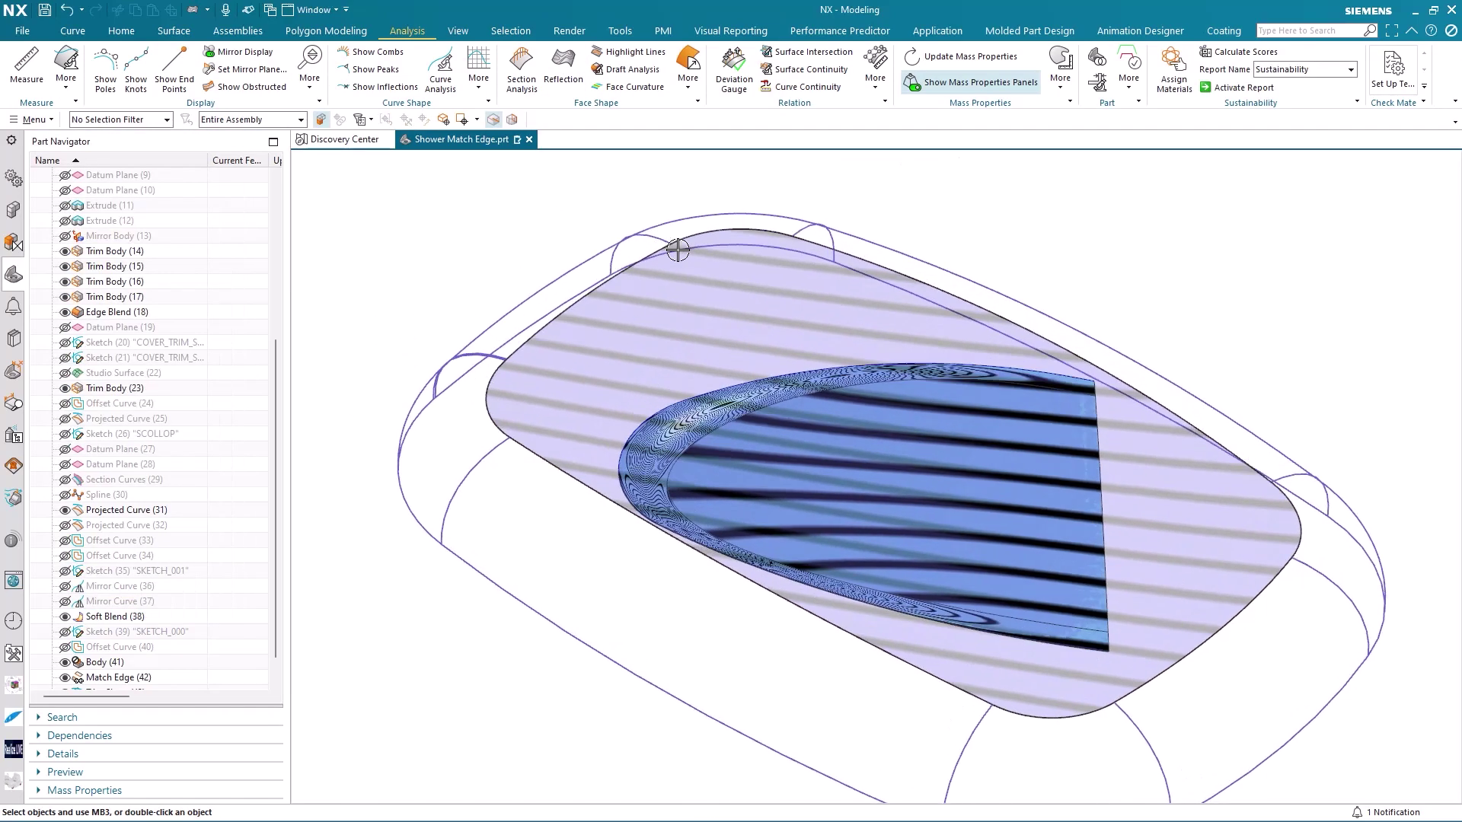
{"action": "scroll", "coordinate": [415, 254], "scroll_direction": "up", "scroll_amount": 3}
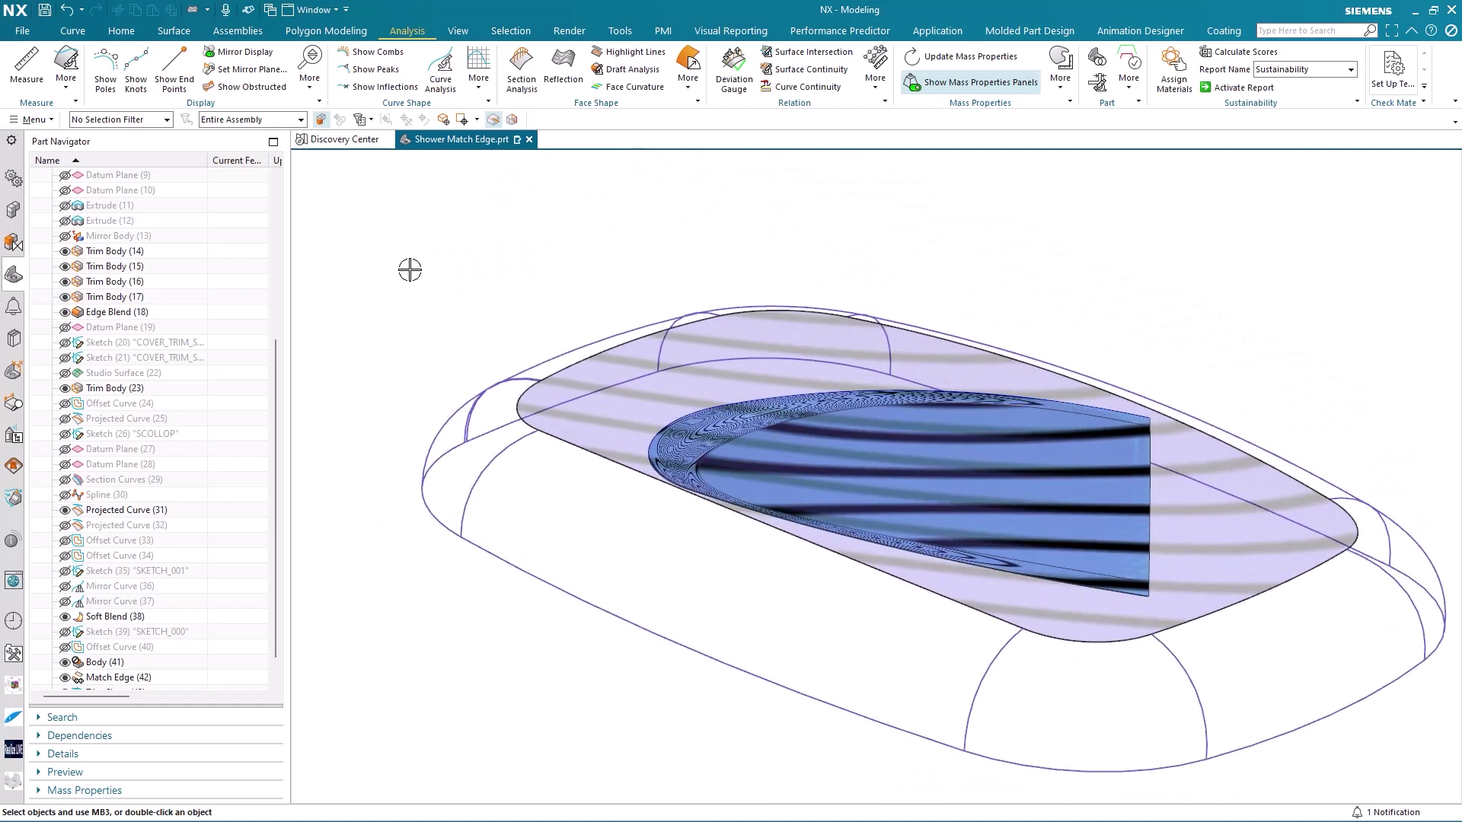
{"action": "right_click_drag", "start_coordinate": [409, 267], "coordinate": [412, 242]}
{"action": "middle_click_drag", "start_coordinate": [514, 225], "coordinate": [683, 142]}
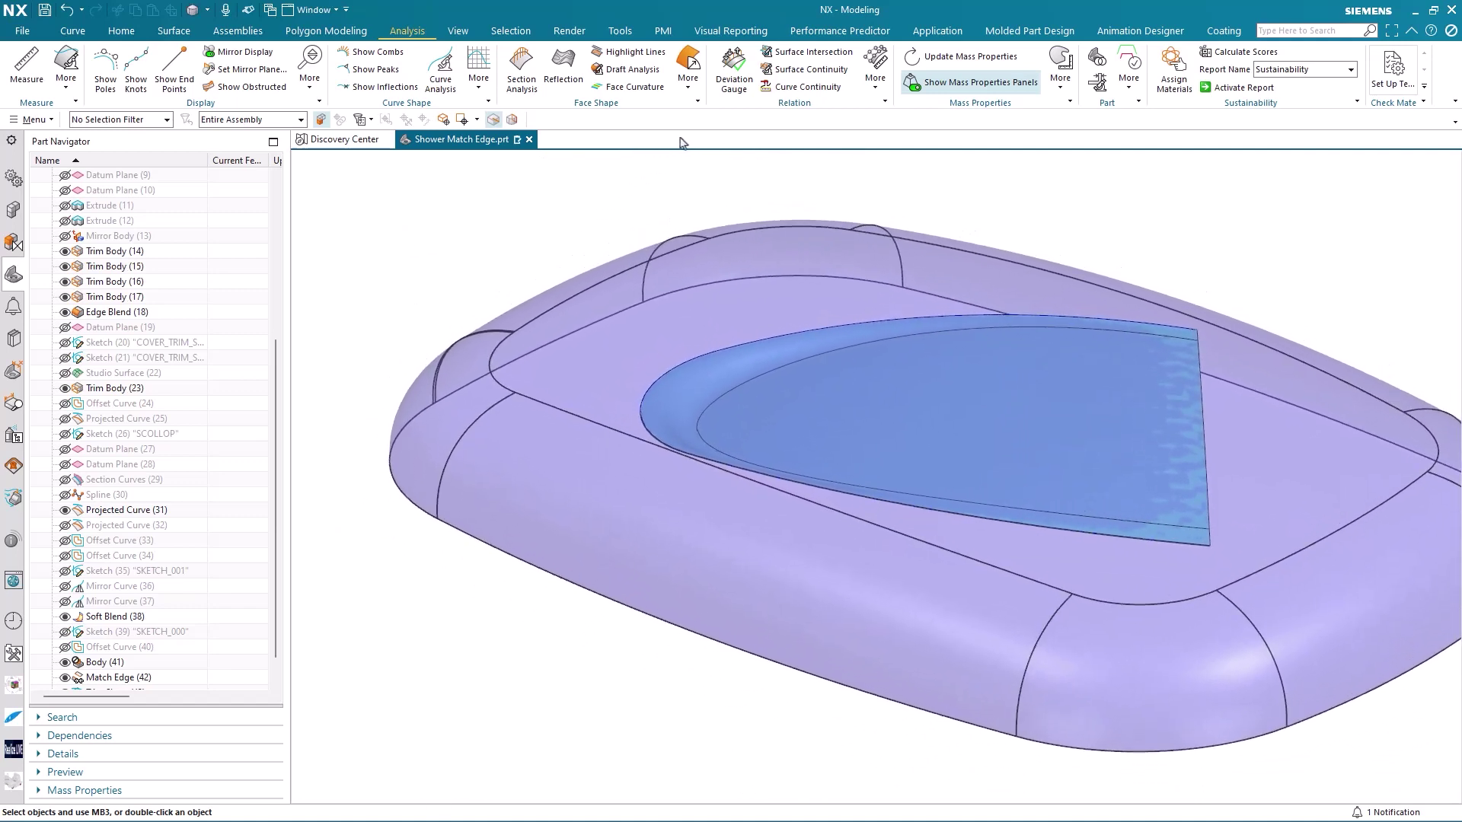
Sew the bridge surface as tool onto the trim sheet as target.
{"action": "left_click", "coordinate": [174, 30]}
{"action": "left_click", "coordinate": [686, 80]}
{"action": "left_click", "coordinate": [853, 403]}
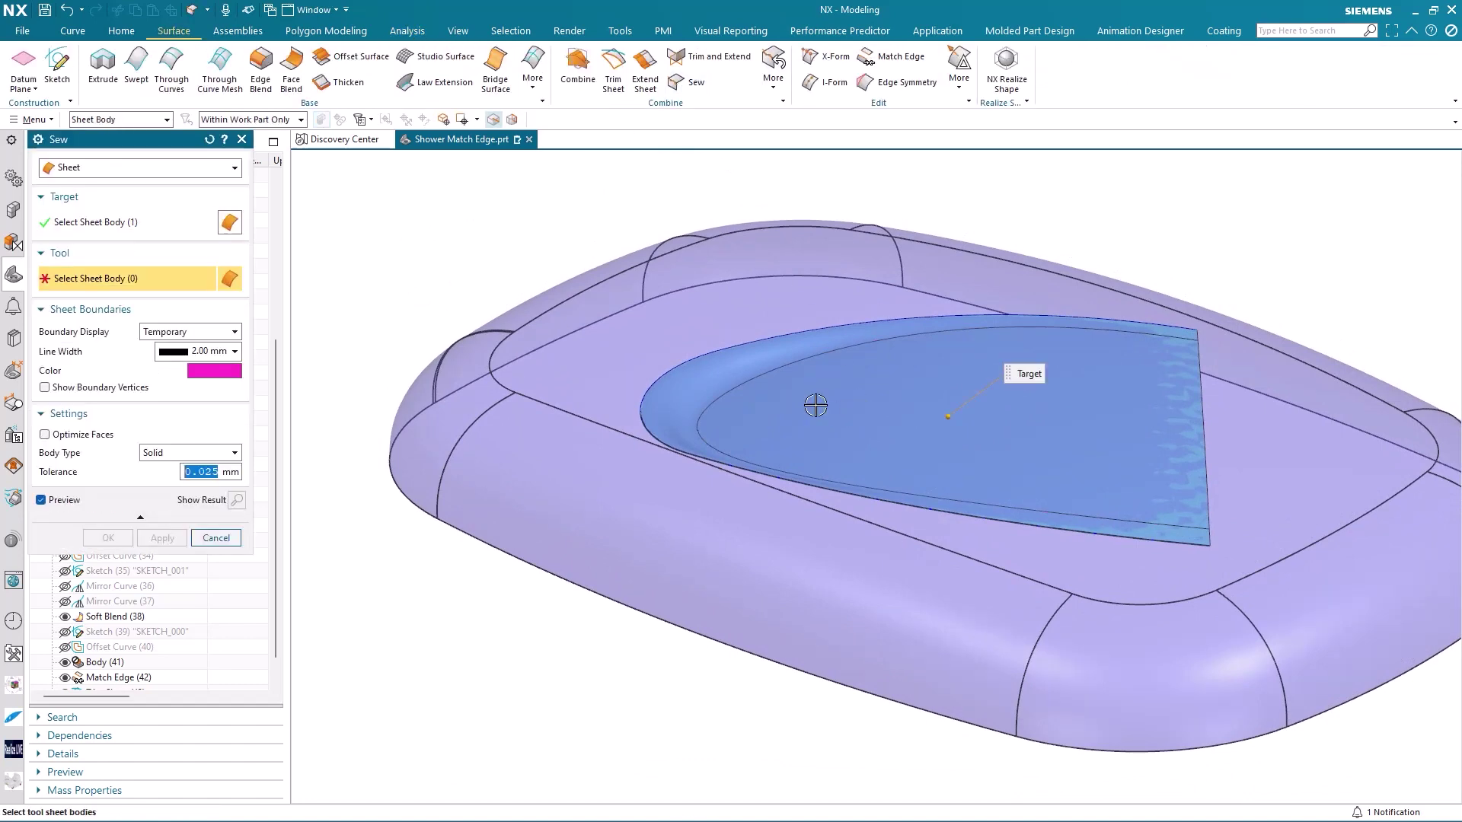
{"action": "left_click", "coordinate": [726, 378]}
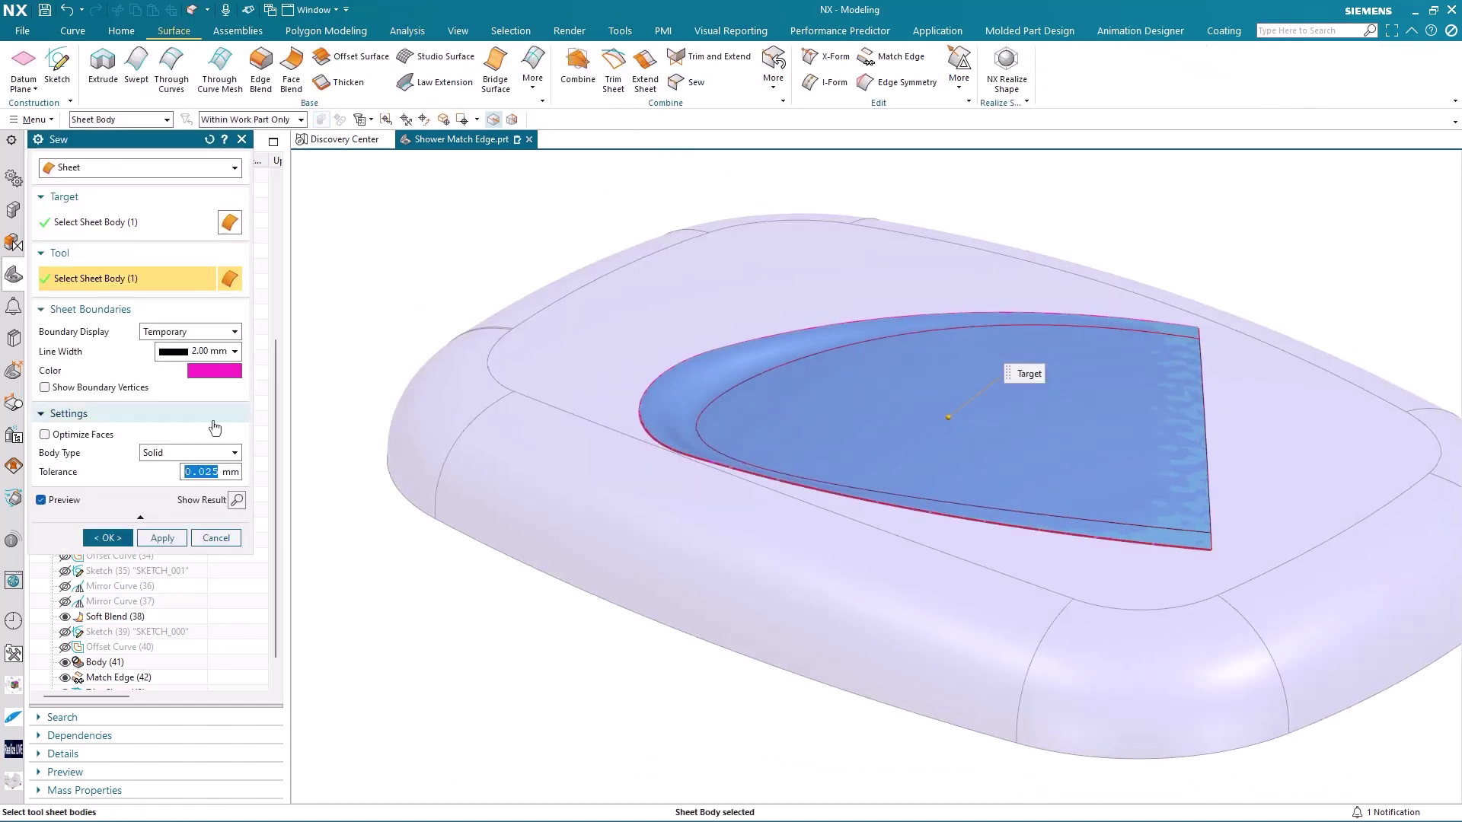
{"action": "left_click", "coordinate": [108, 537]}
{"action": "scroll", "coordinate": [469, 252], "scroll_direction": "up", "scroll_amount": 1}
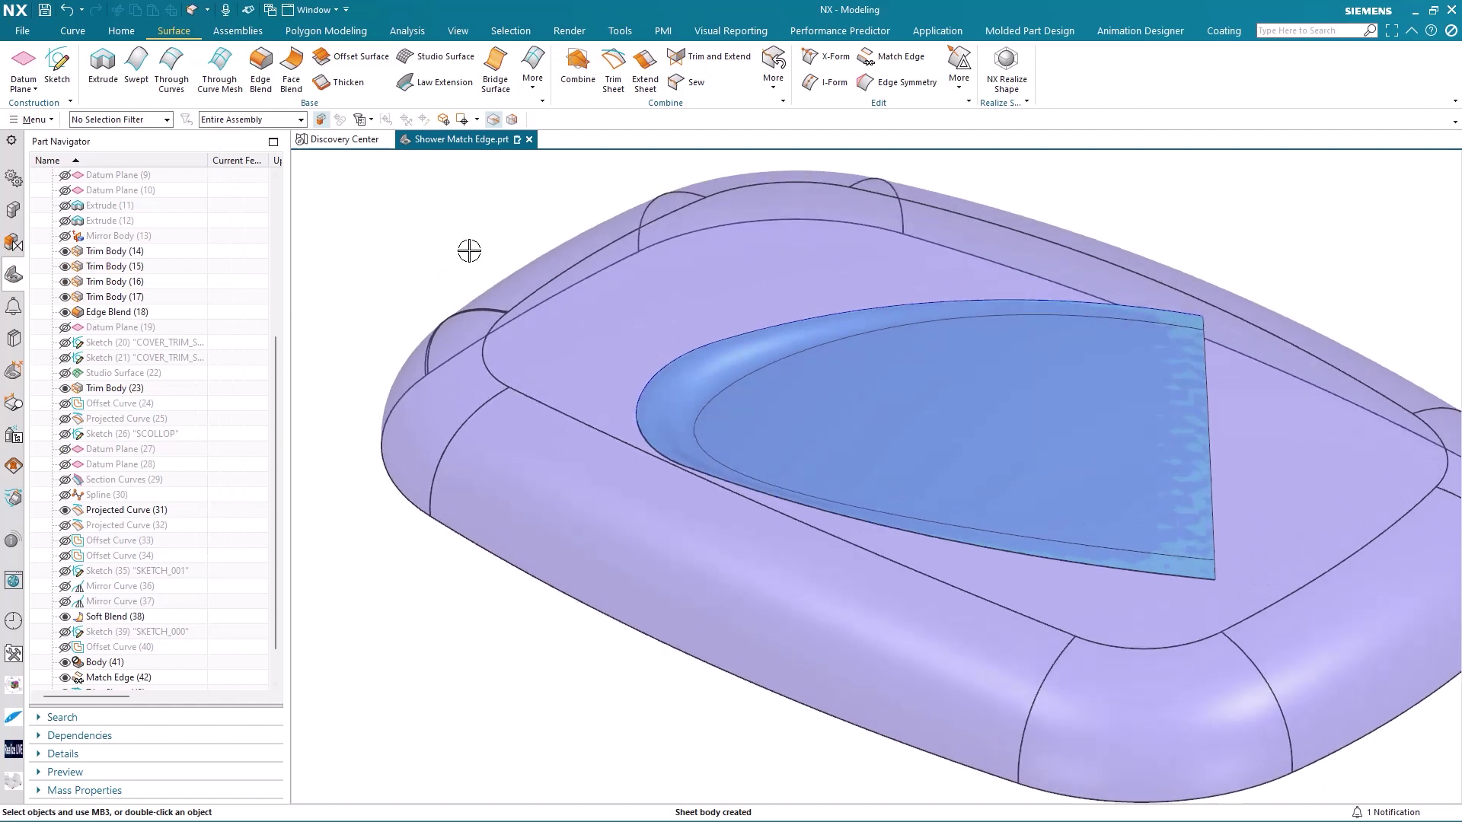
{"action": "scroll", "coordinate": [564, 177], "scroll_direction": "up", "scroll_amount": 2}
{"action": "left_click", "coordinate": [774, 68]}
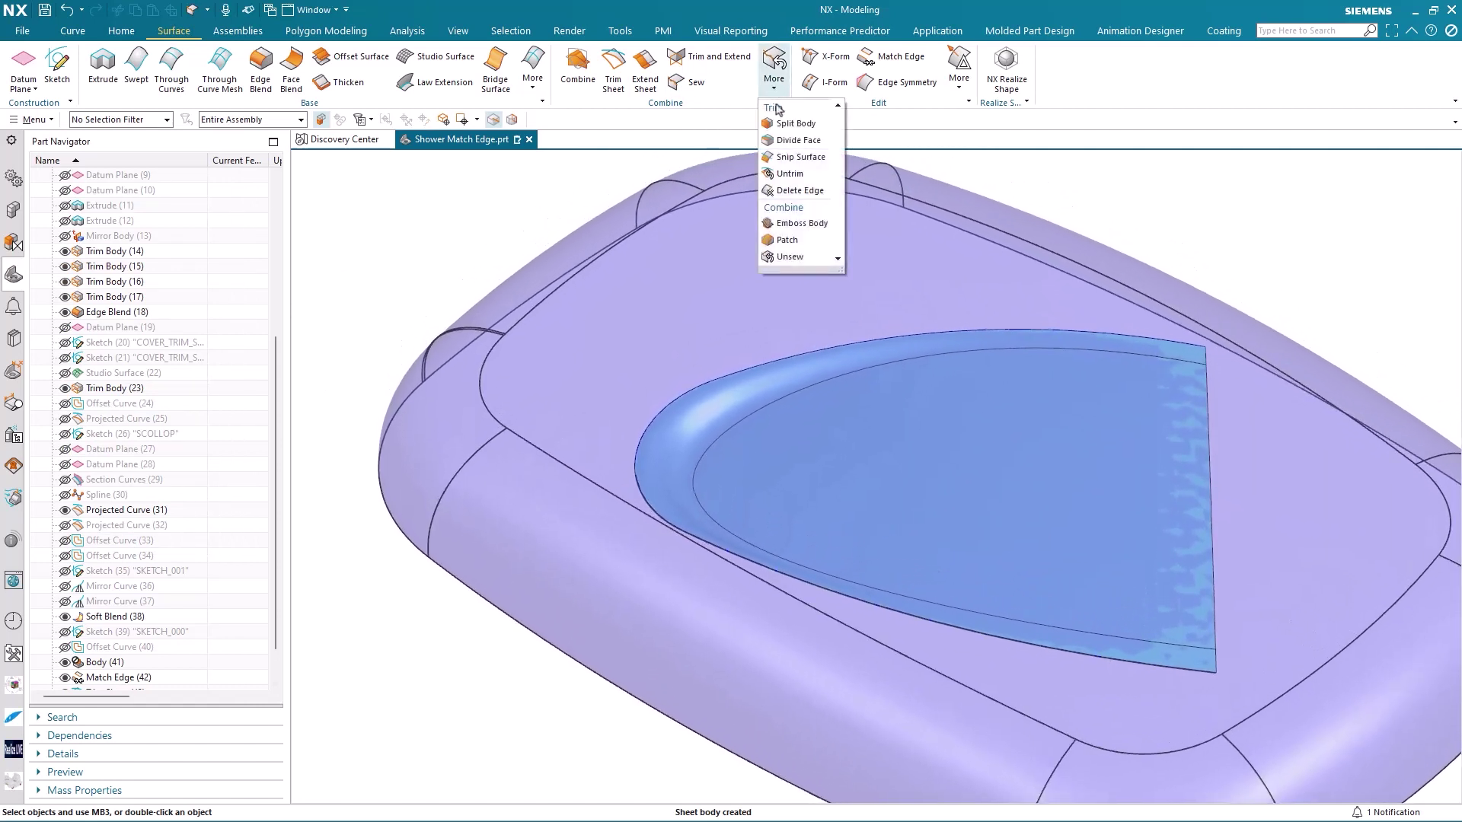
Patch the shower cover body using the sewn sheet as the tool.
{"action": "left_click", "coordinate": [788, 240]}
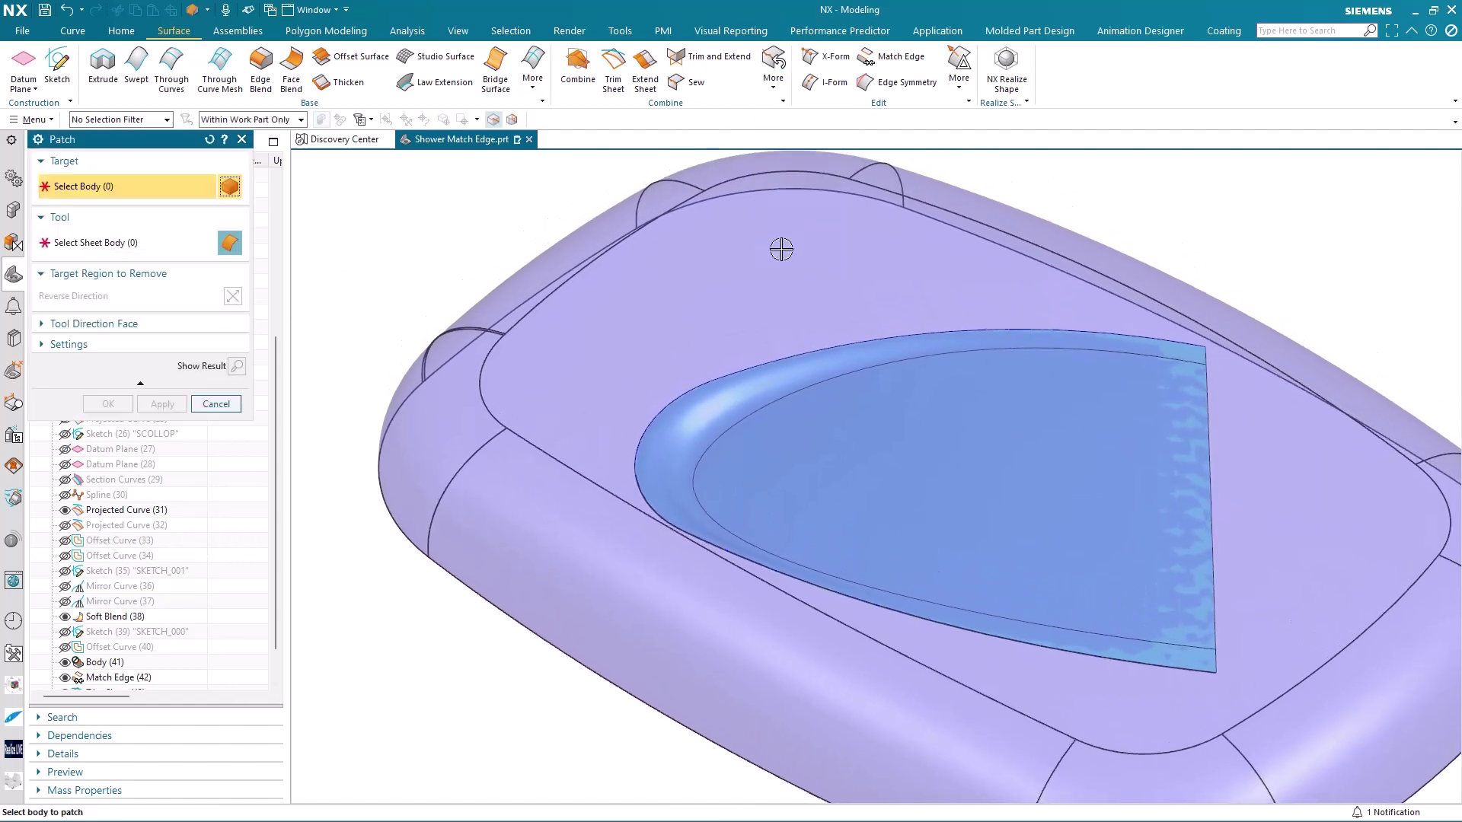
{"action": "left_click", "coordinate": [746, 390]}
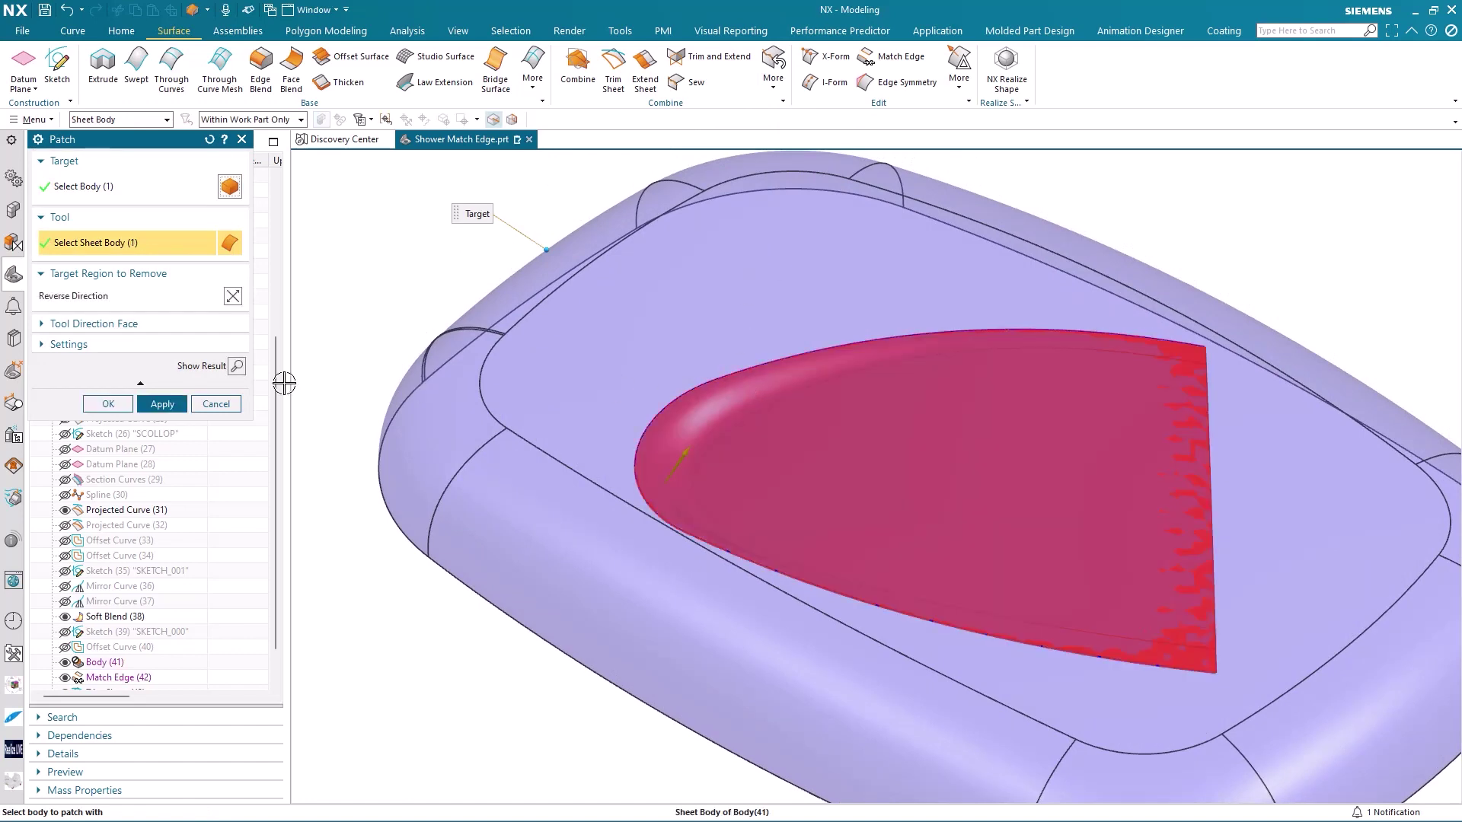
{"action": "left_click", "coordinate": [109, 405]}
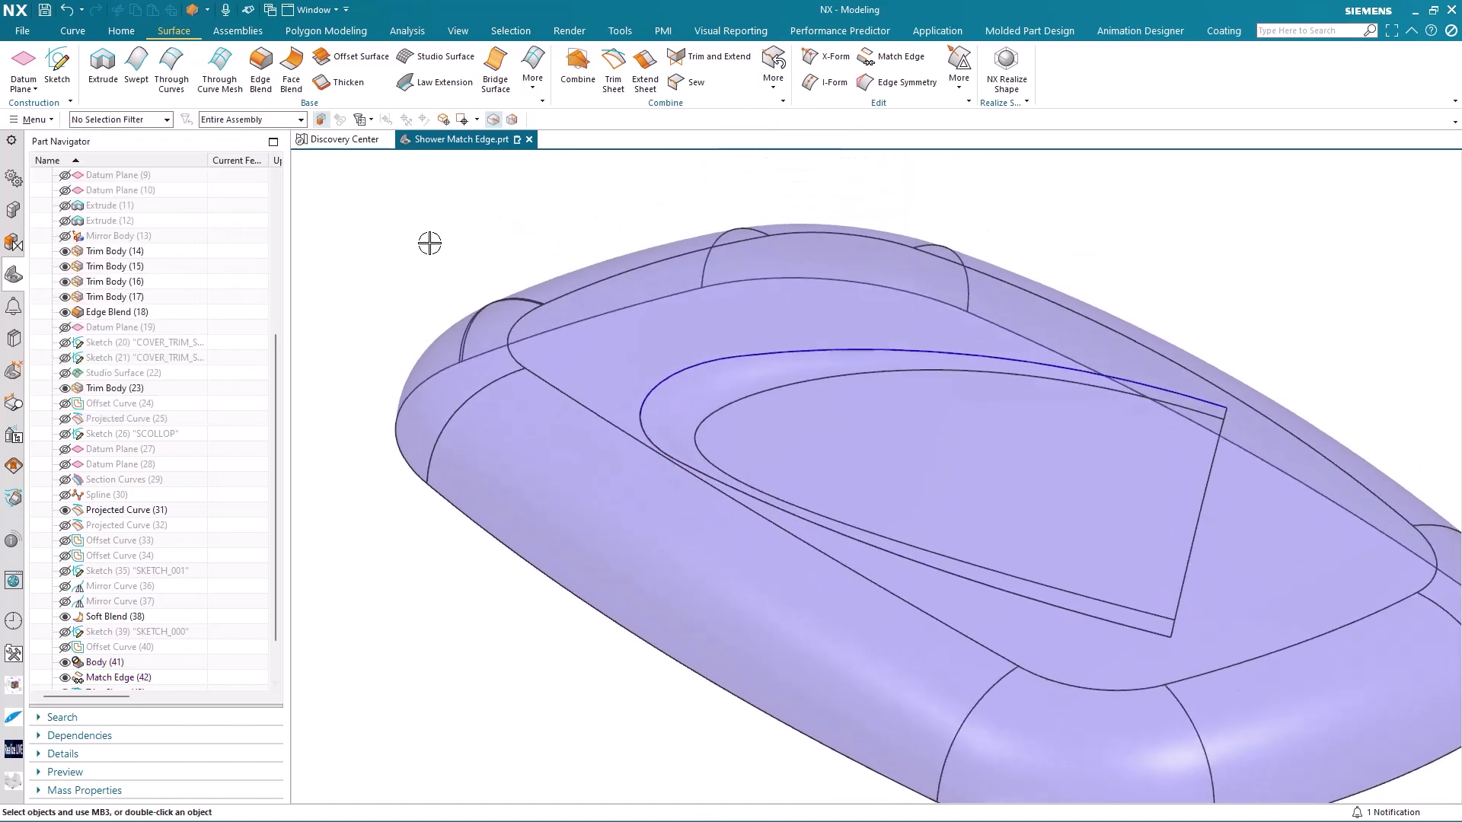
Hide all curves and set the cover body's translucency to 0.
{"action": "key", "text": "ctrl+w"}
{"action": "left_click", "coordinate": [250, 270]}
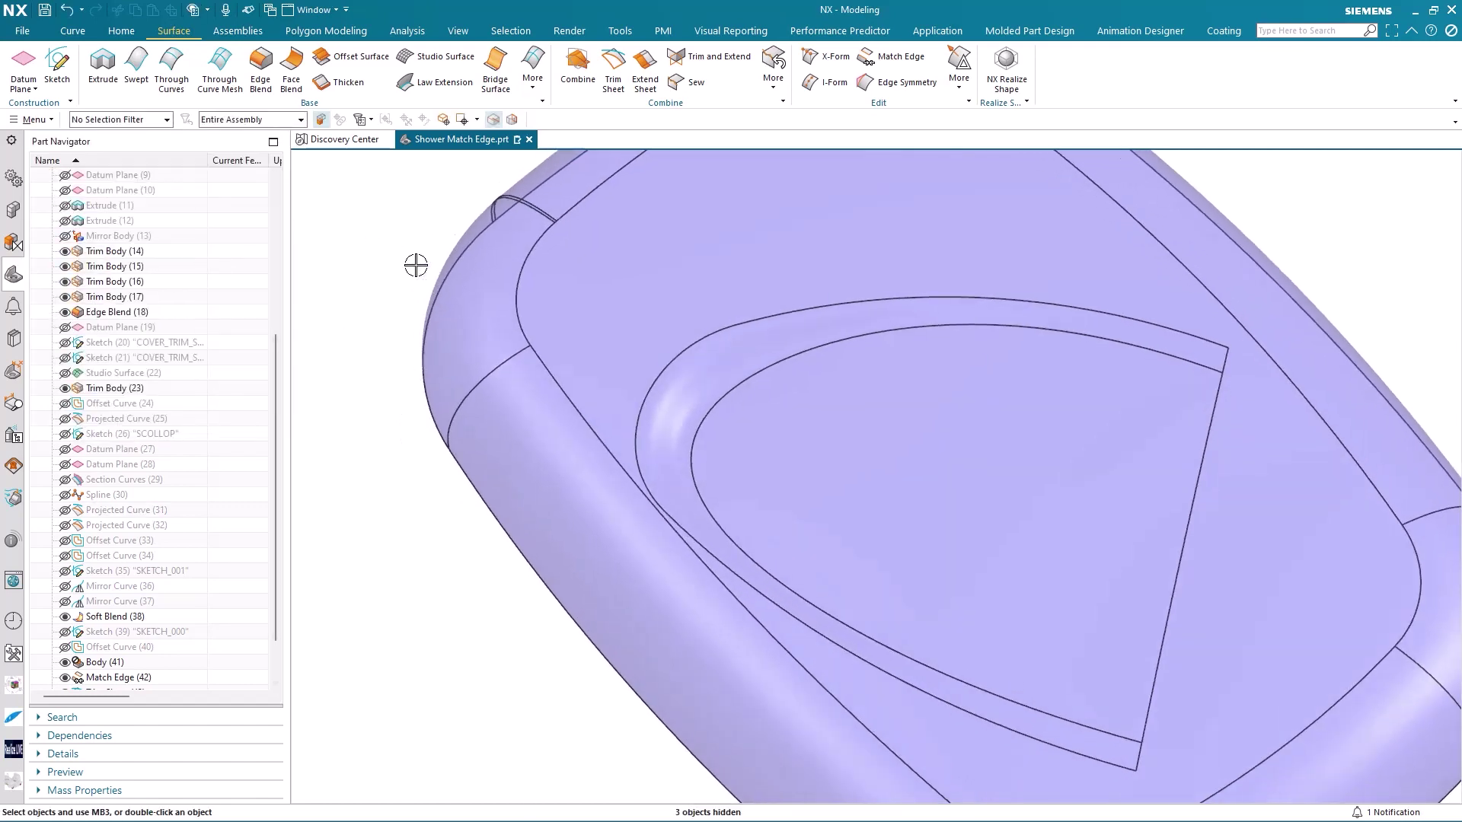
{"action": "key", "text": "ctrl+j"}
{"action": "left_click", "coordinate": [457, 392]}
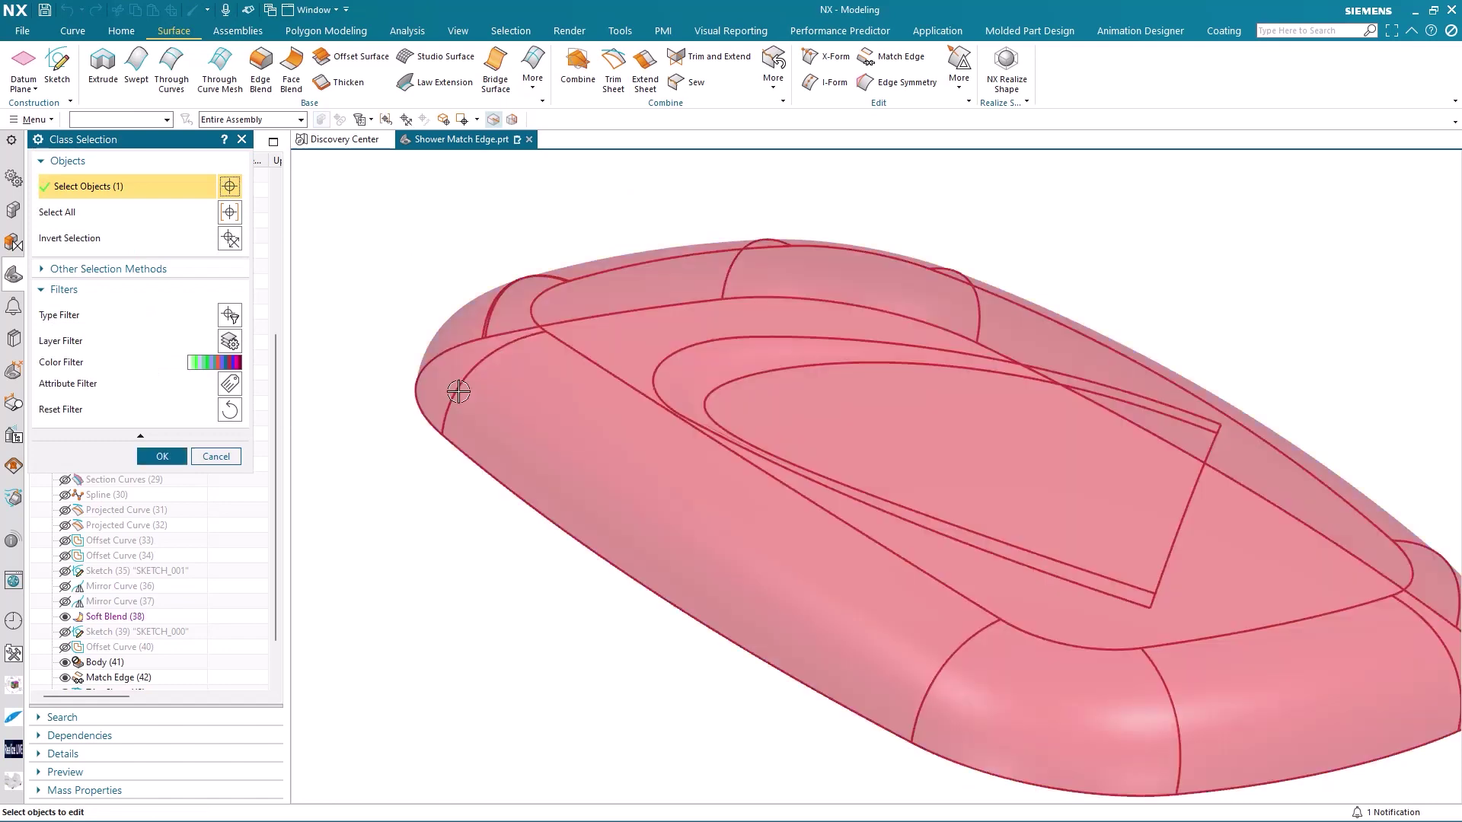
{"action": "left_click", "coordinate": [162, 457]}
{"action": "left_click_drag", "start_coordinate": [168, 357], "coordinate": [51, 354]}
{"action": "left_click", "coordinate": [108, 589]}
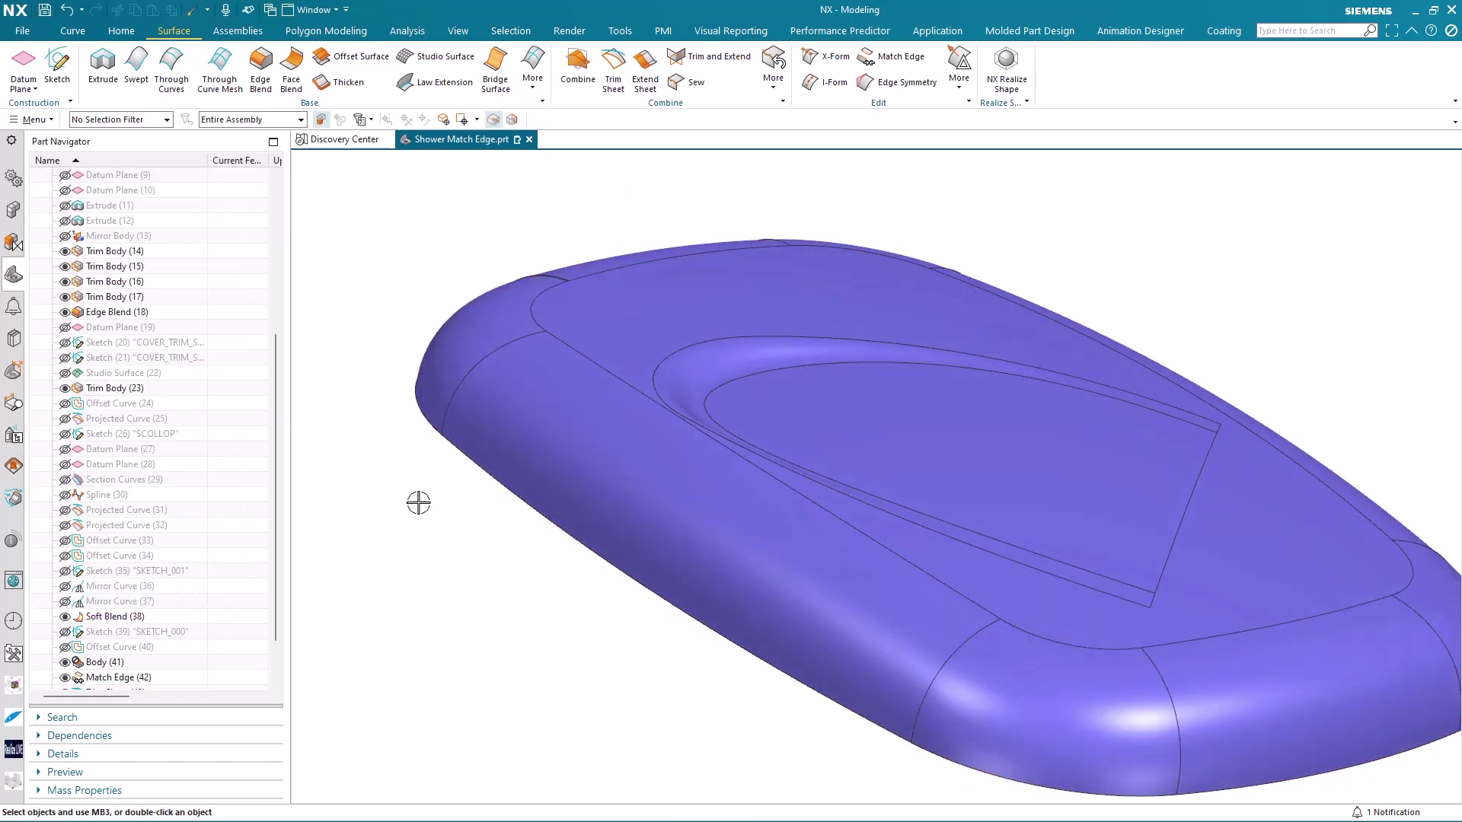
Display the cover with zebra reflection stripes.
{"action": "right_click", "coordinate": [402, 511]}
{"action": "left_click", "coordinate": [428, 485]}
{"action": "scroll", "coordinate": [447, 537], "scroll_direction": "up", "scroll_amount": 5}
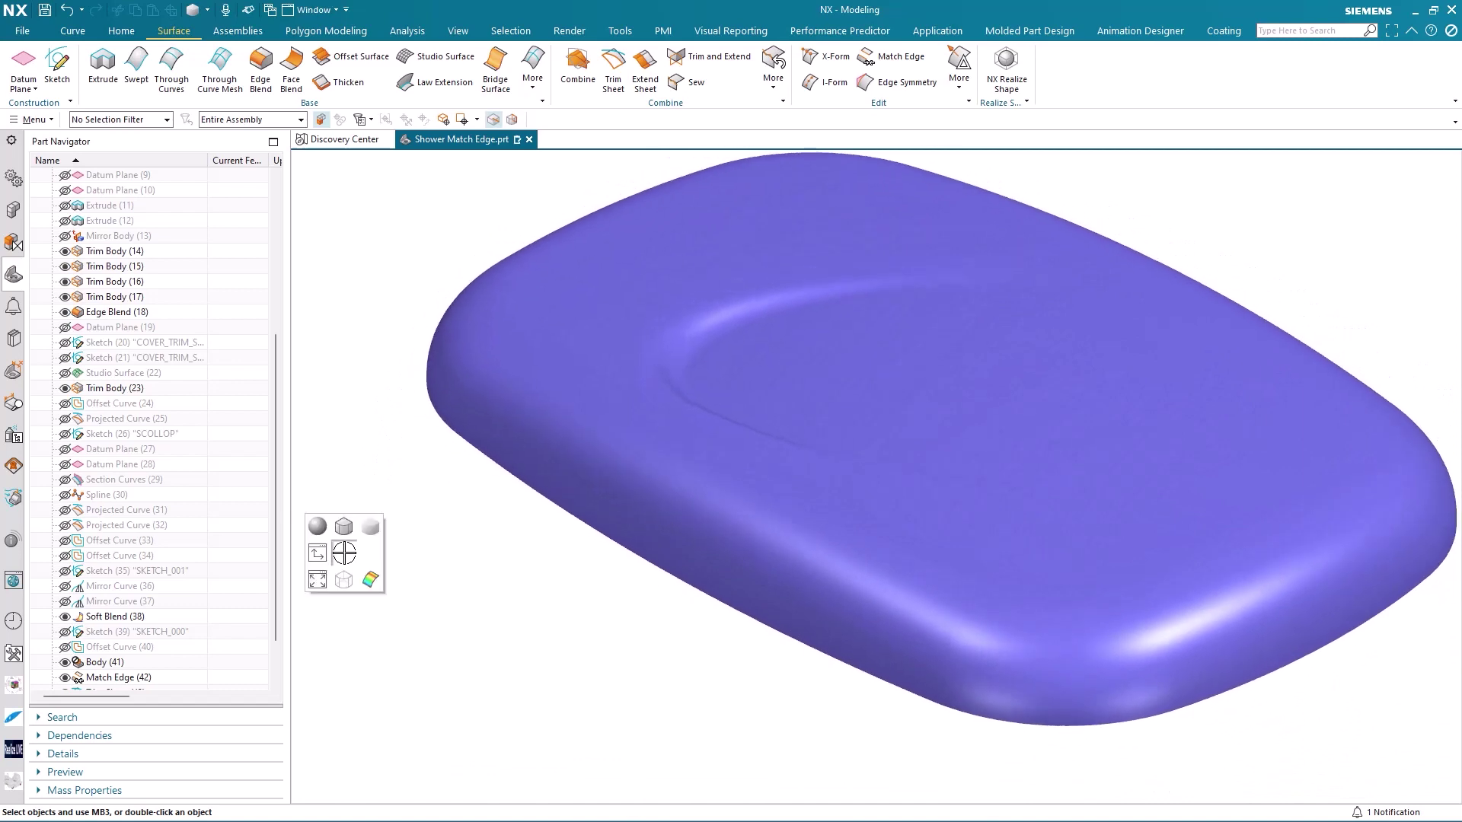
{"action": "right_click_drag", "start_coordinate": [344, 553], "coordinate": [343, 507]}
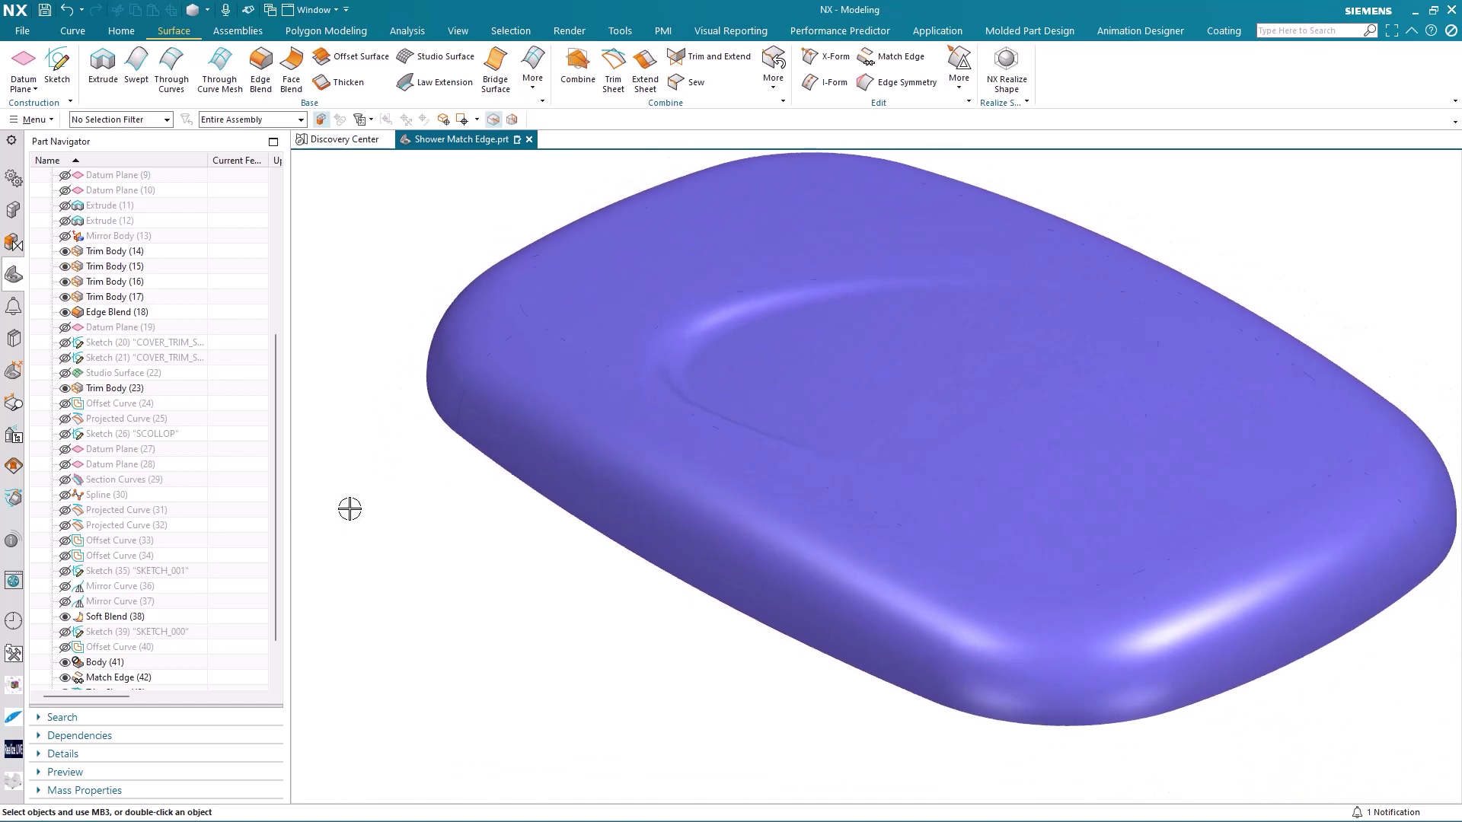
{"action": "right_click", "coordinate": [356, 395]}
{"action": "left_click", "coordinate": [377, 432]}
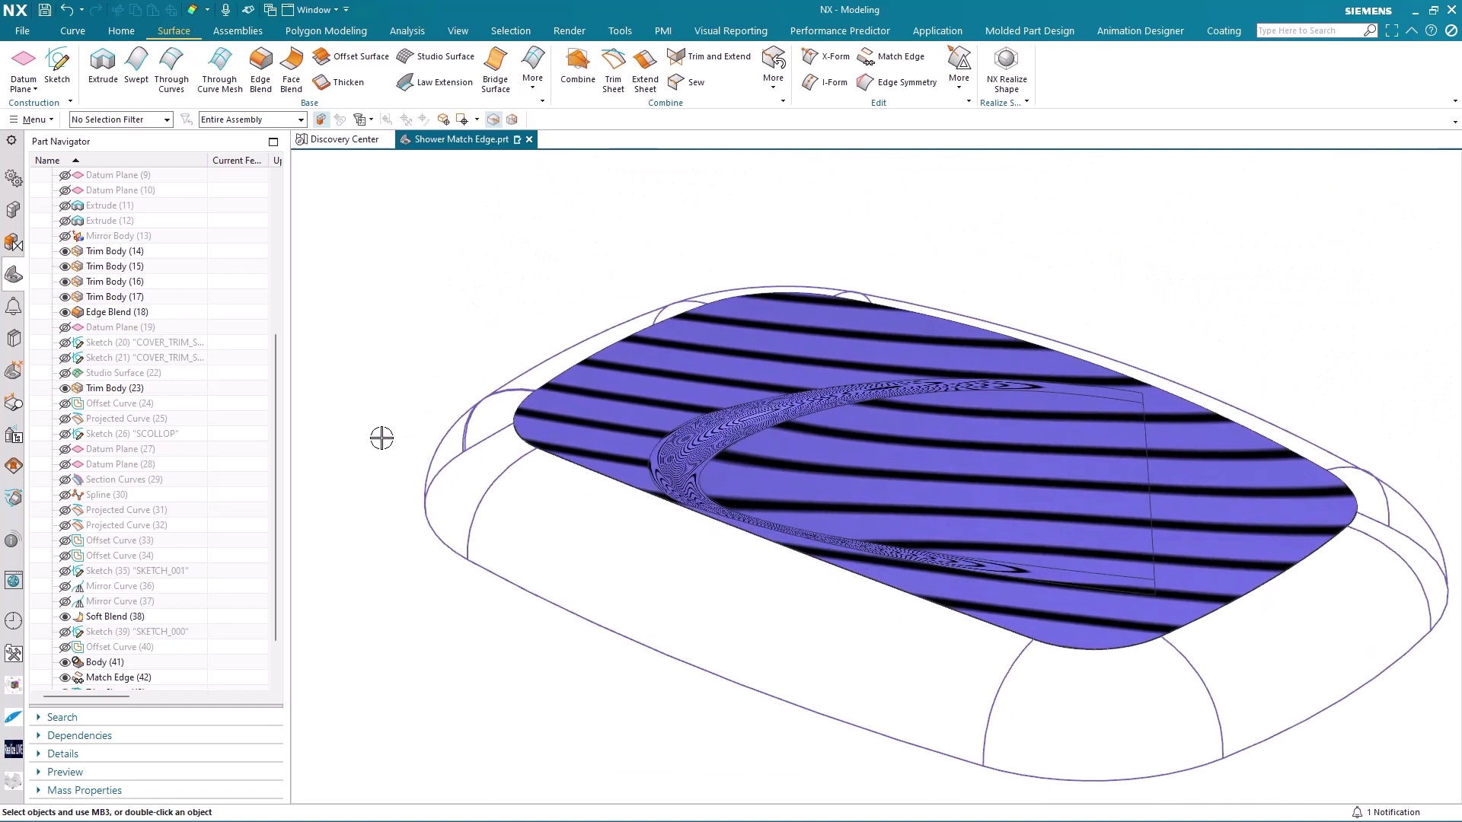
Return the patched cover to Shaded with Edges display.
{"action": "right_click", "coordinate": [382, 438]}
{"action": "left_click", "coordinate": [382, 409]}
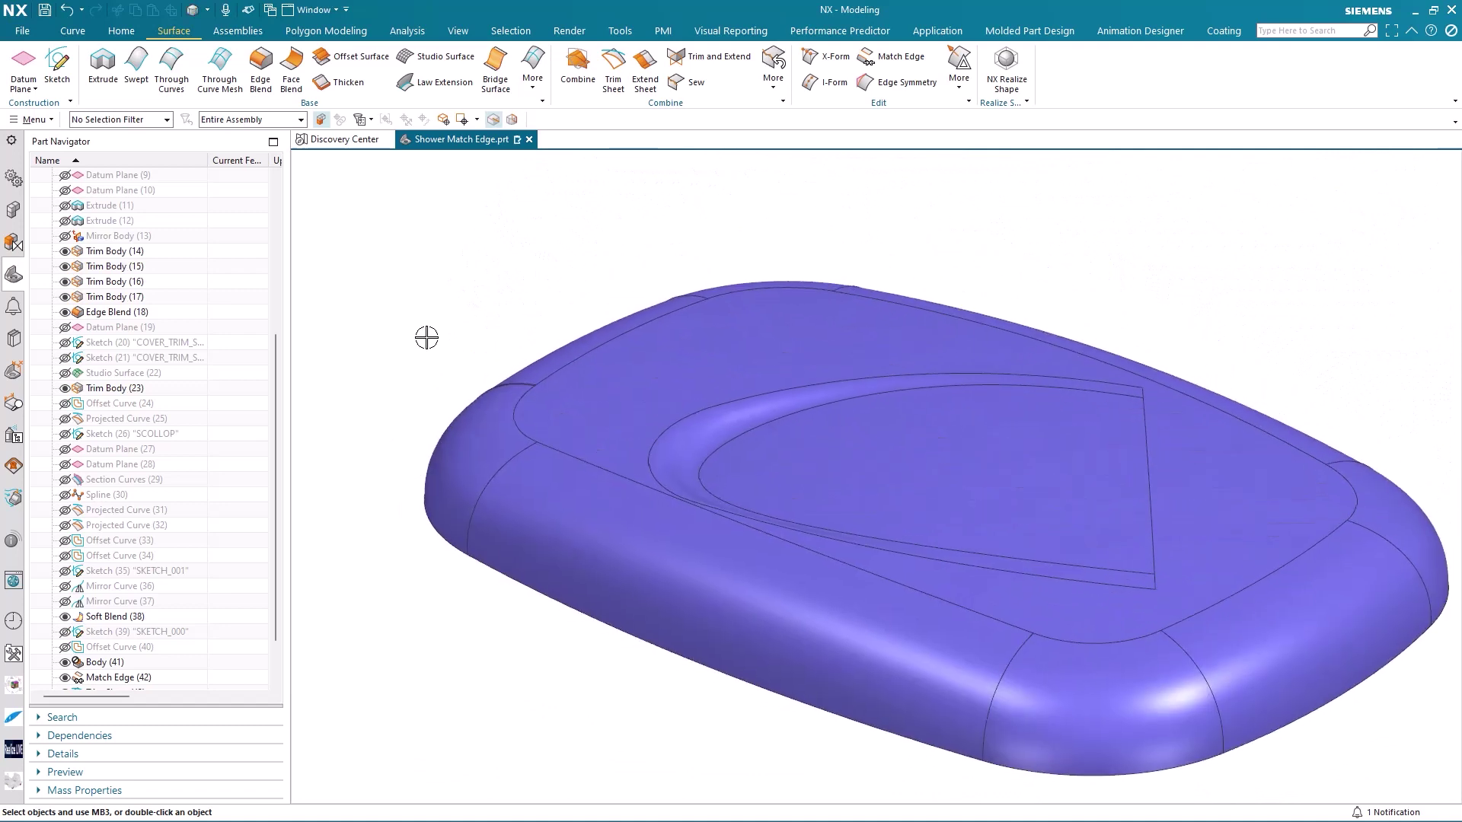